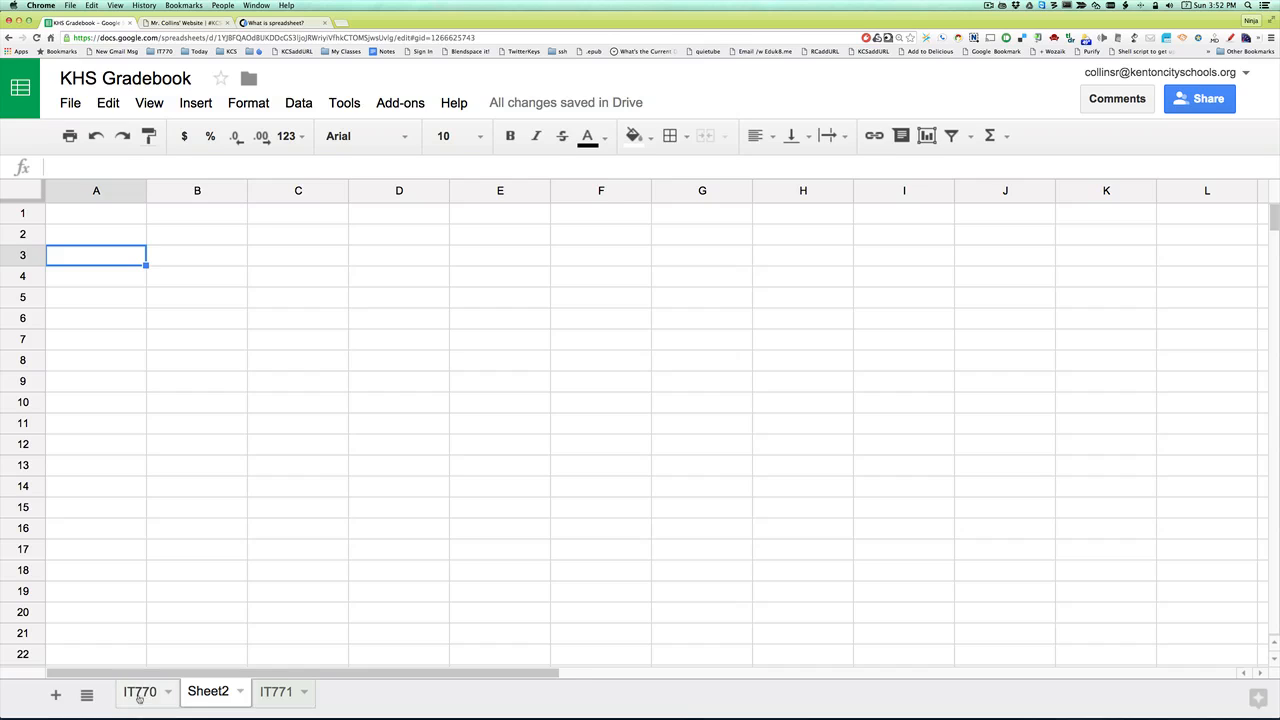
# Open the IT770 sheet and review its Assignment, Our Points, Total Points and Grade column headers.
pyautogui.click(140, 691)
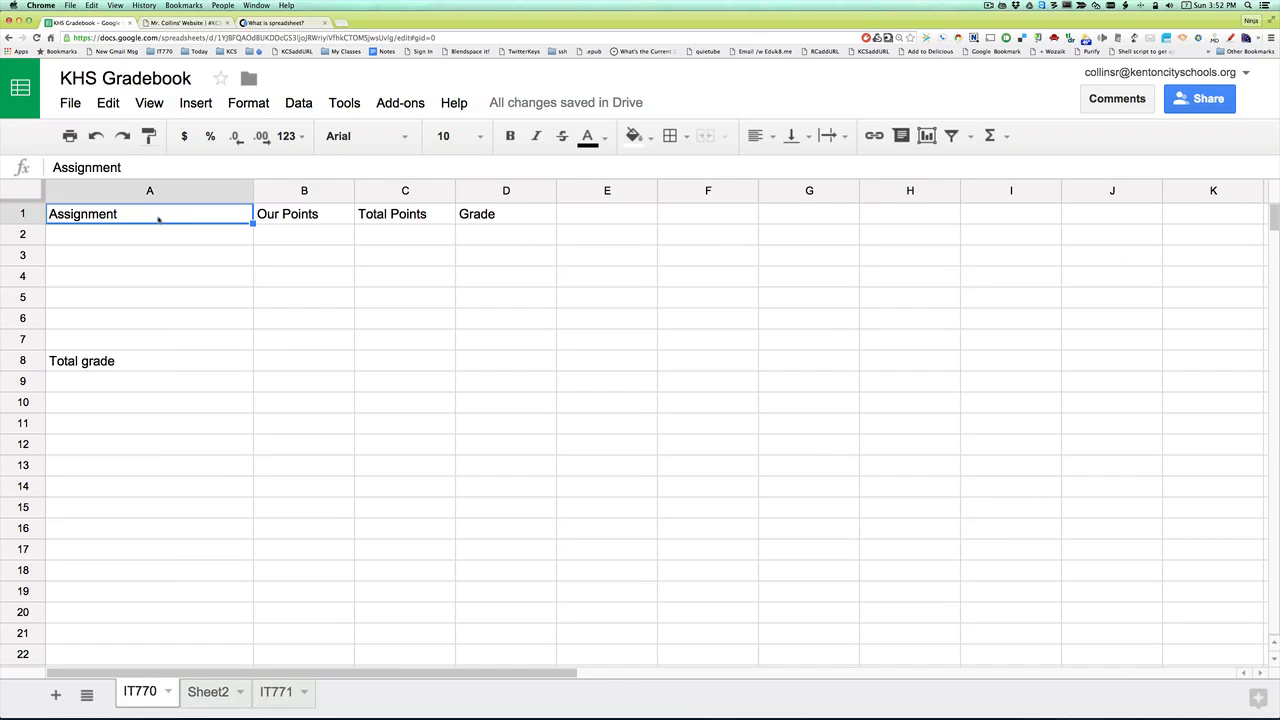
pyautogui.click(94, 234)
pyautogui.click(94, 214)
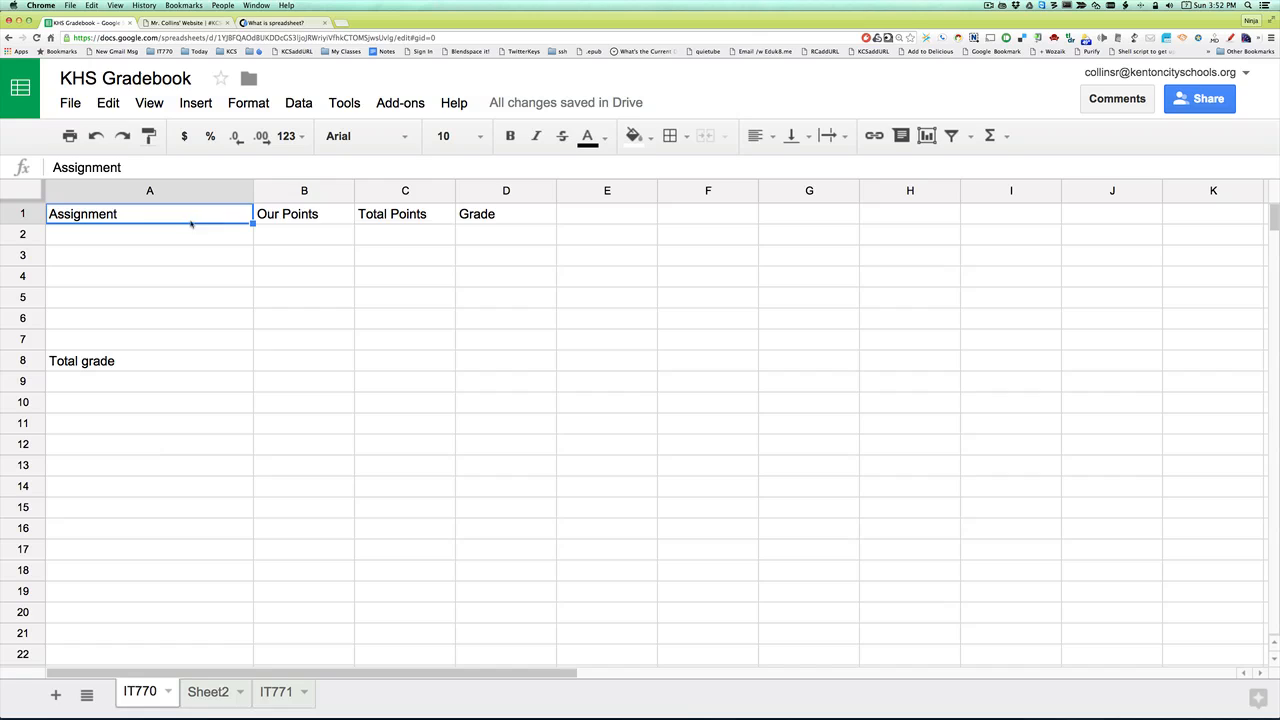
pyautogui.click(290, 214)
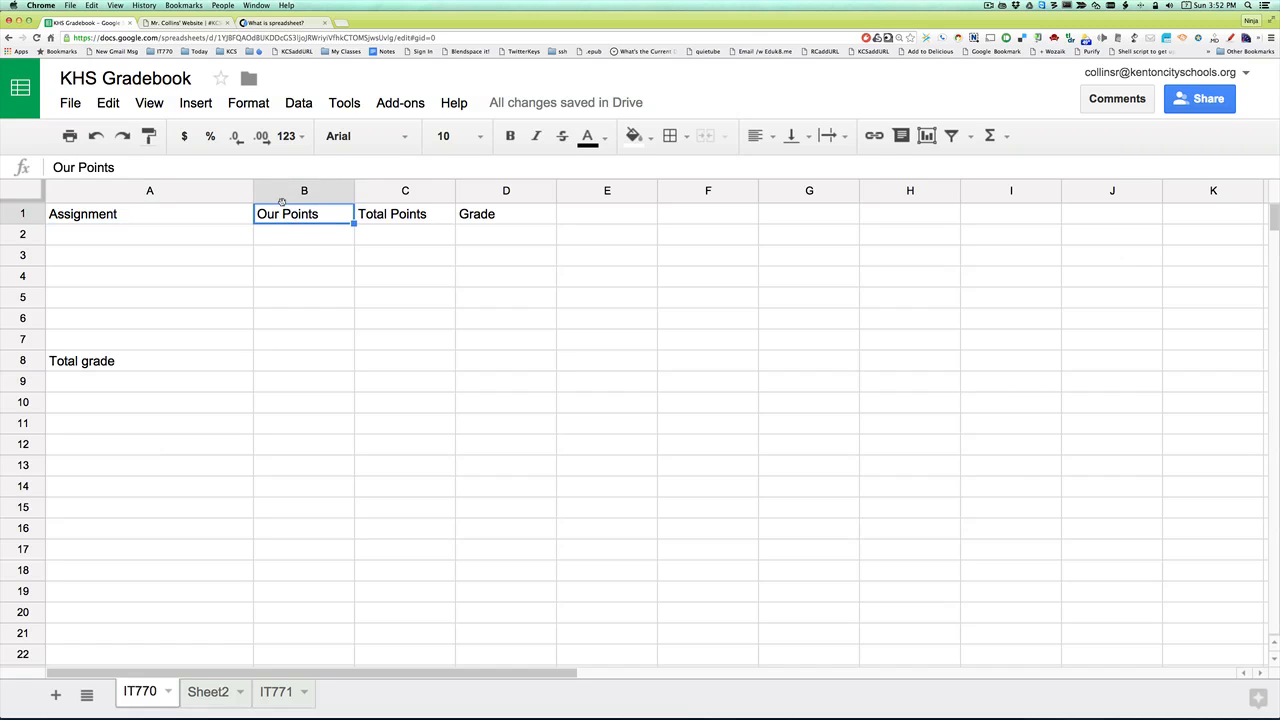
pyautogui.click(403, 217)
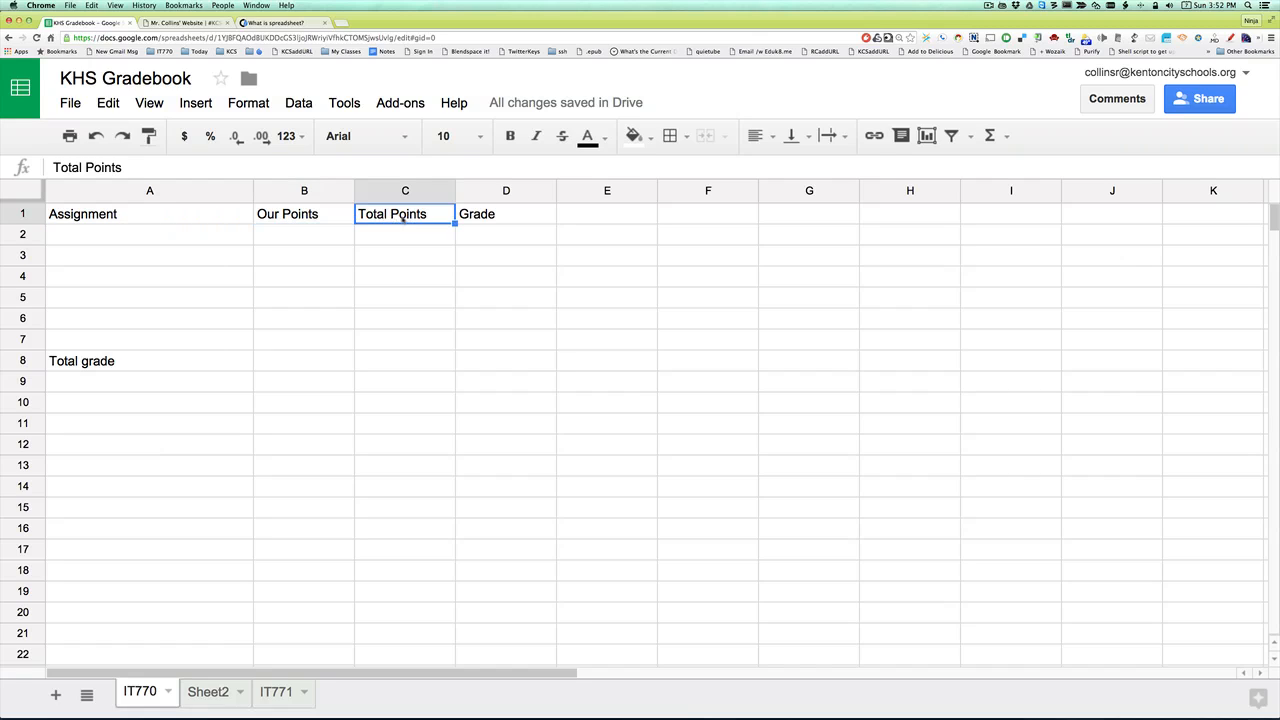
pyautogui.click(502, 222)
pyautogui.click(495, 240)
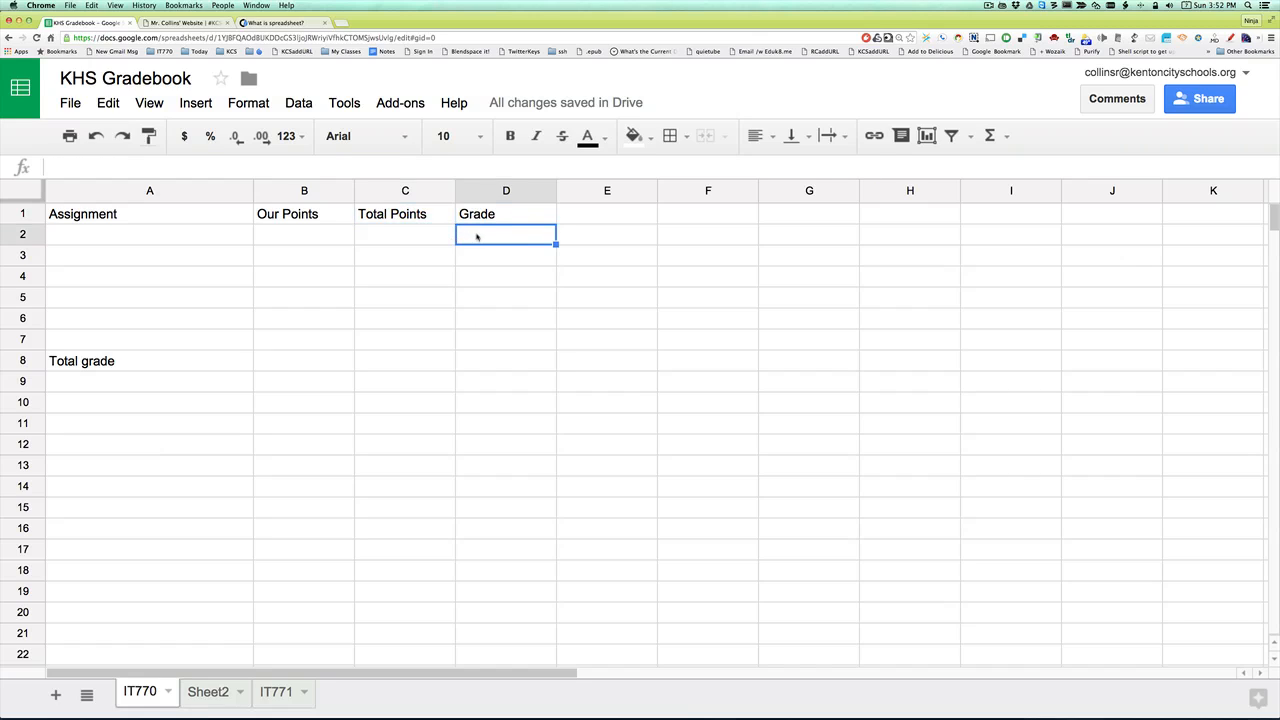
# Enter "Binary encoding assignment" in cell A2 as the first assignment.
pyautogui.click(158, 245)
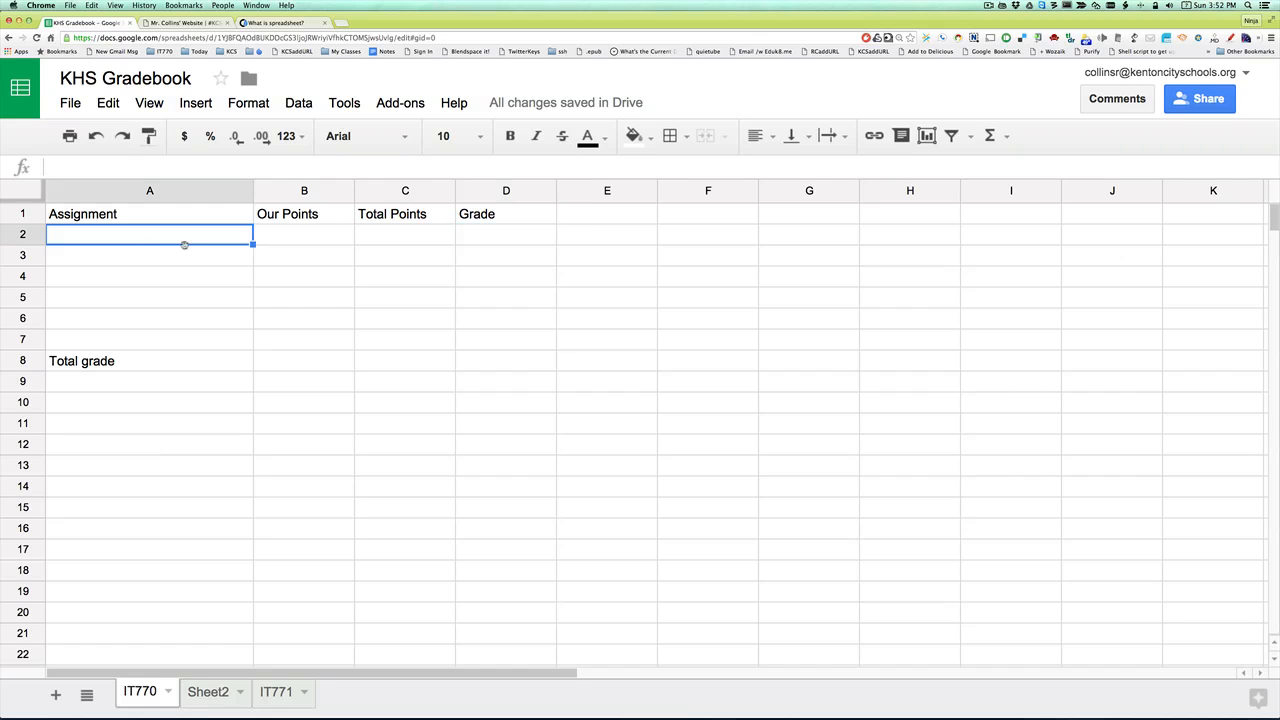
pyautogui.write('Bin')
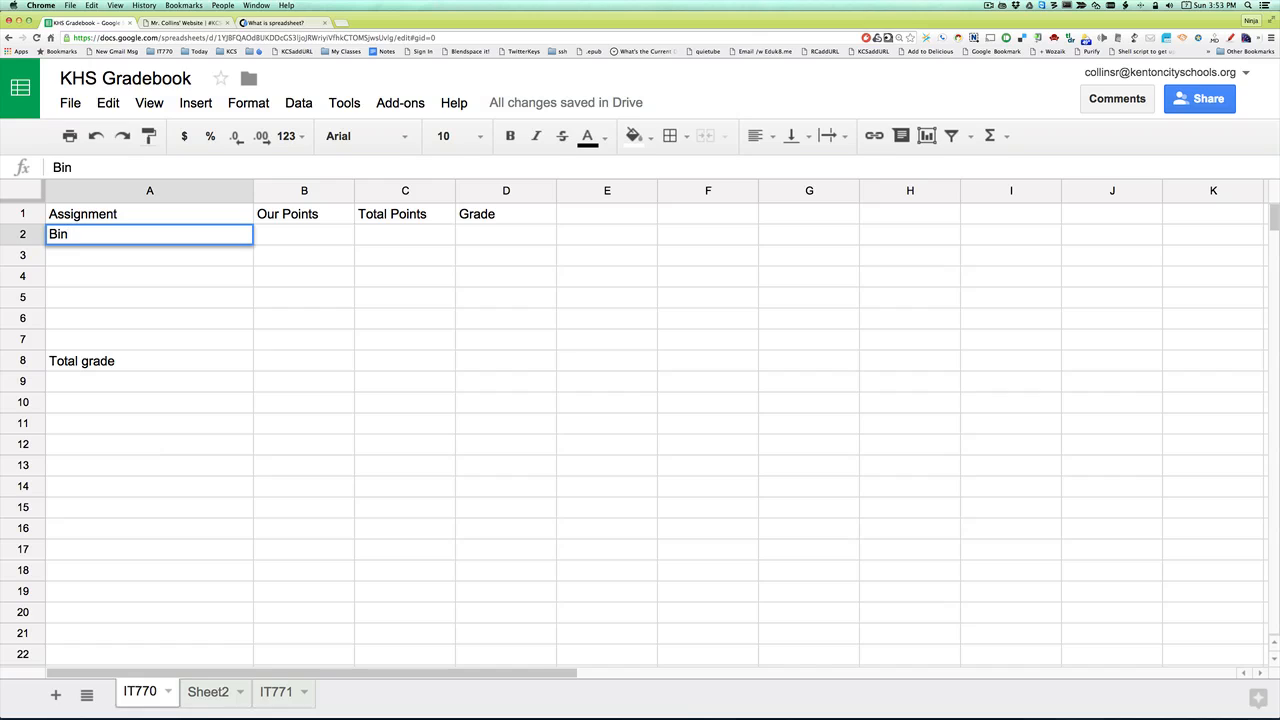
pyautogui.write('ary encode')
pyautogui.press('BackSpace')
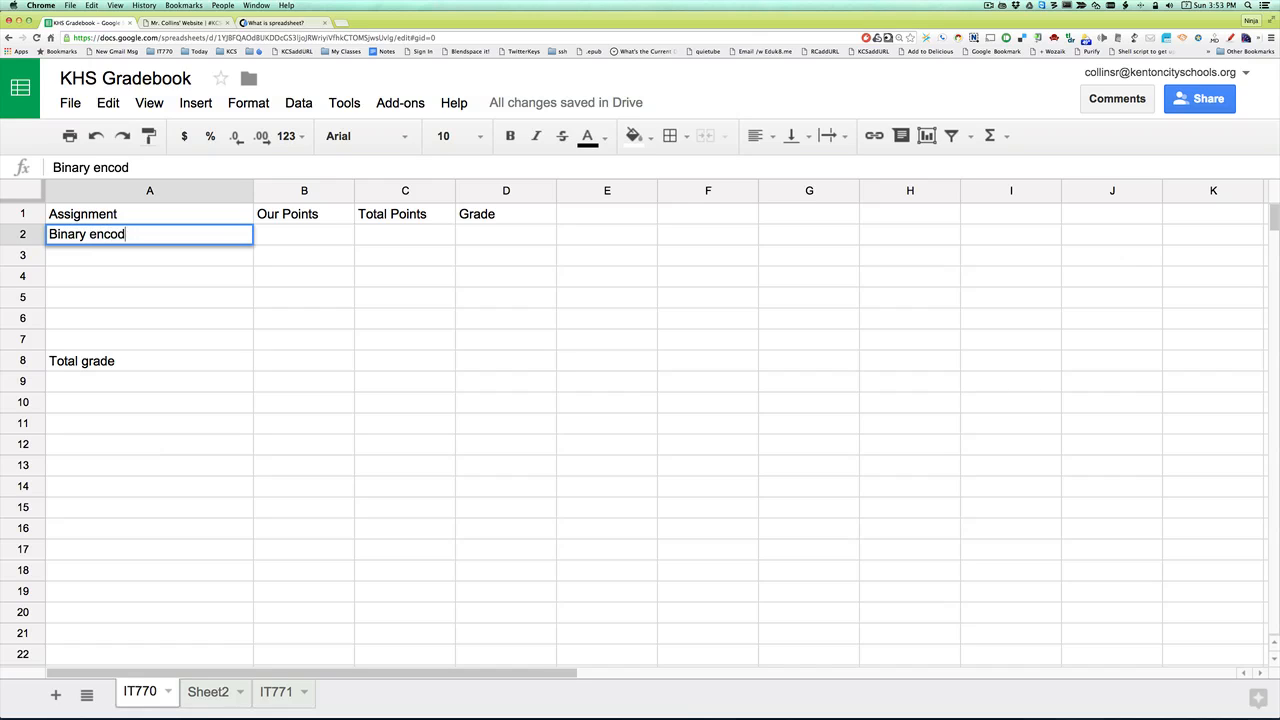
pyautogui.write('ing assignment')
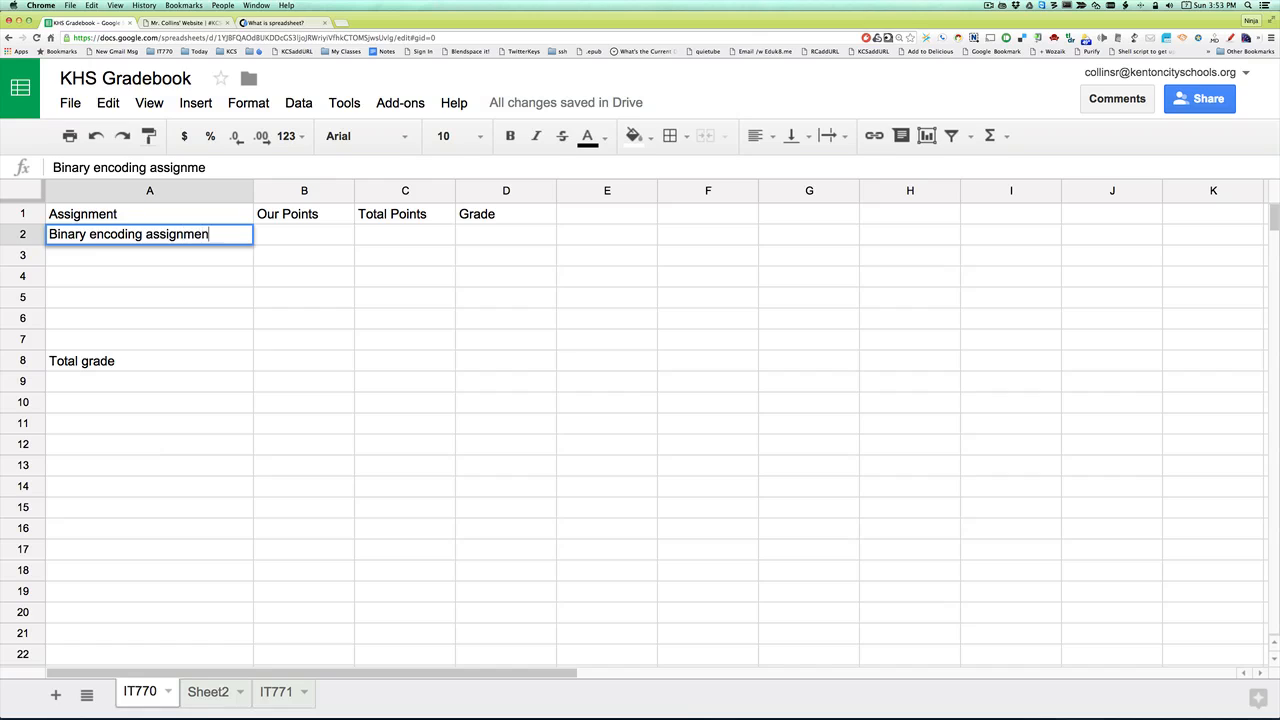
pyautogui.press('Tab')
# Enter 20 total points in C2 and 10 earned points in B2 for the binary encoding assignment.
pyautogui.press('Tab')
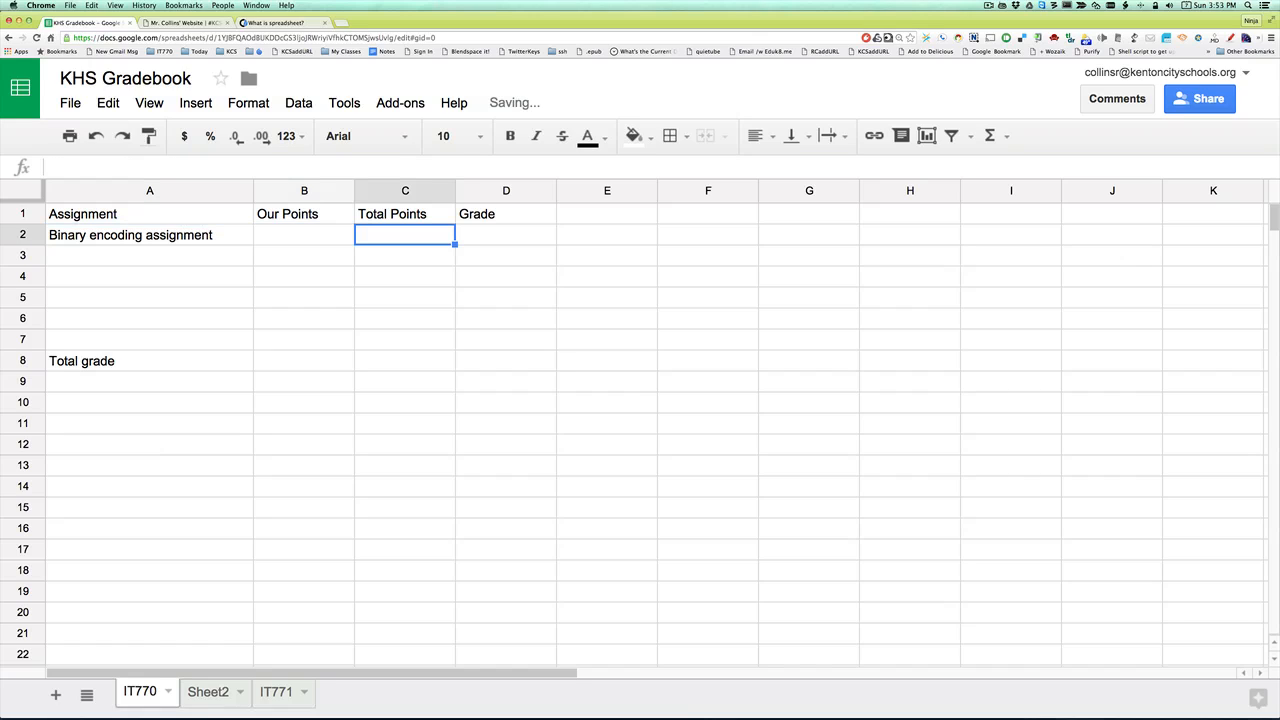
pyautogui.write('20')
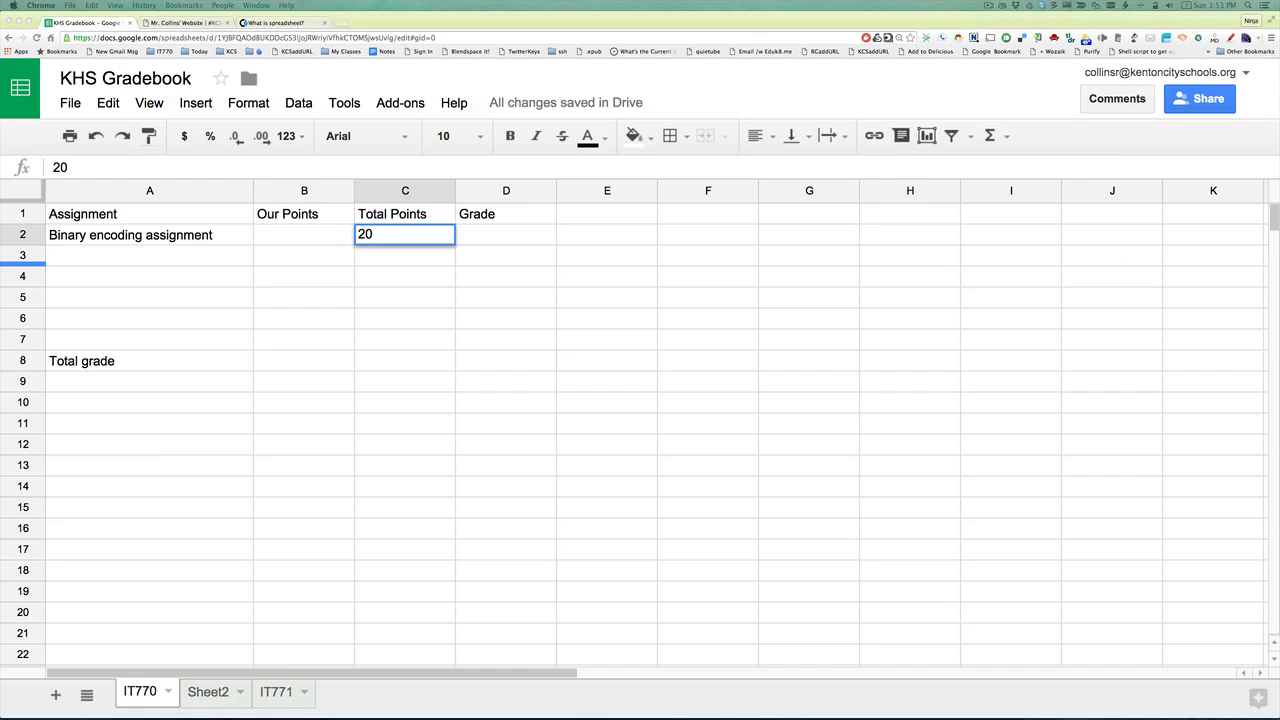
pyautogui.click(302, 234)
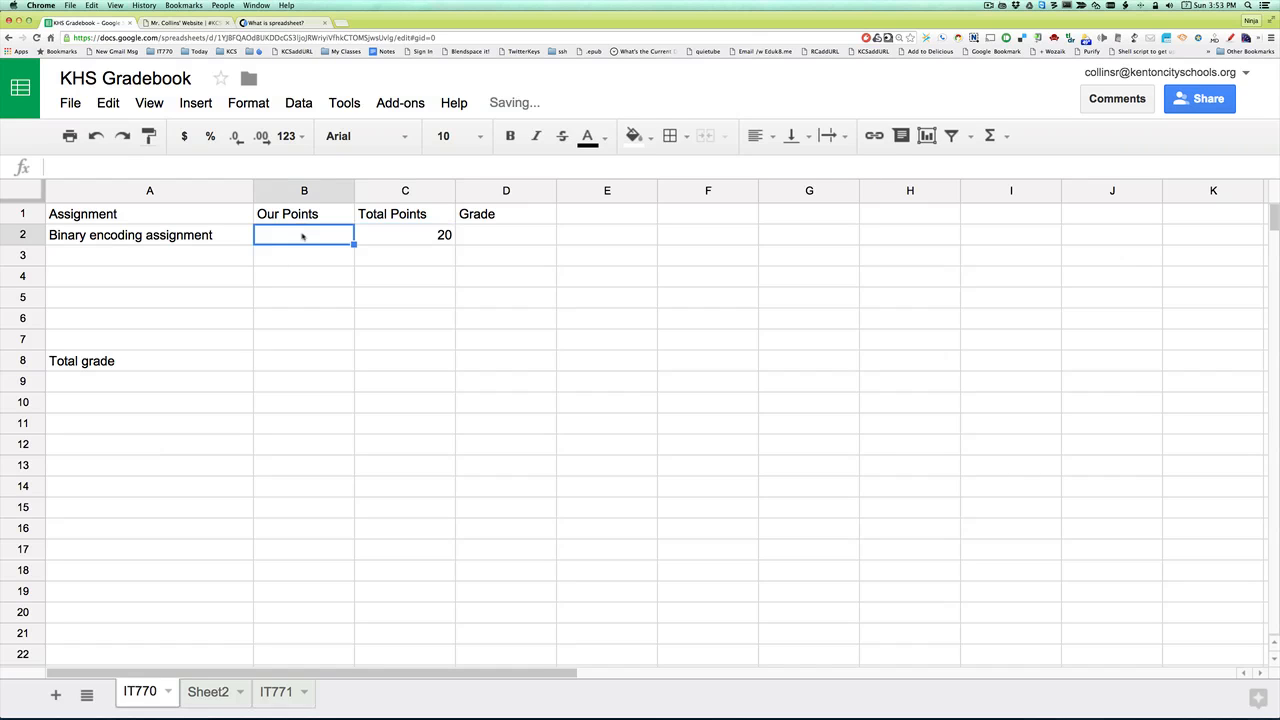
pyautogui.write('17')
pyautogui.press('BackSpace')
pyautogui.write('0')
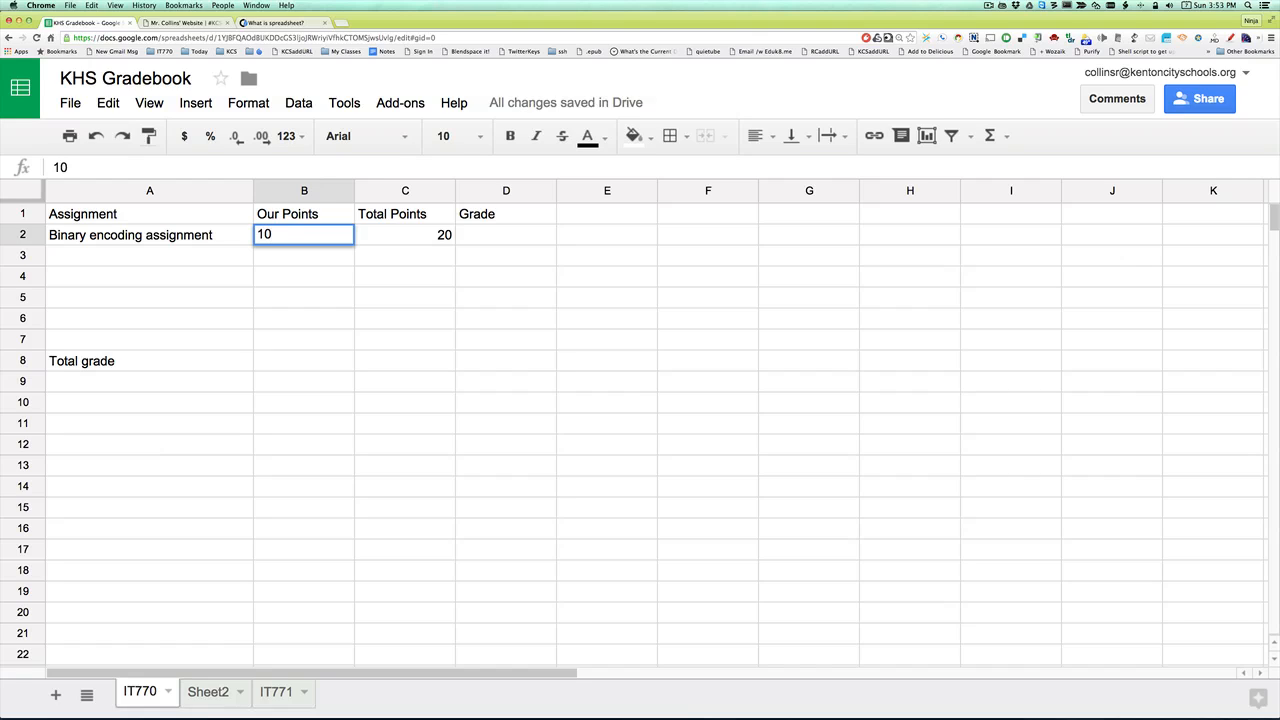
pyautogui.press('Tab')
# Enter the fixed-number formula =10/20 in grade cell D2.
pyautogui.press('Tab')
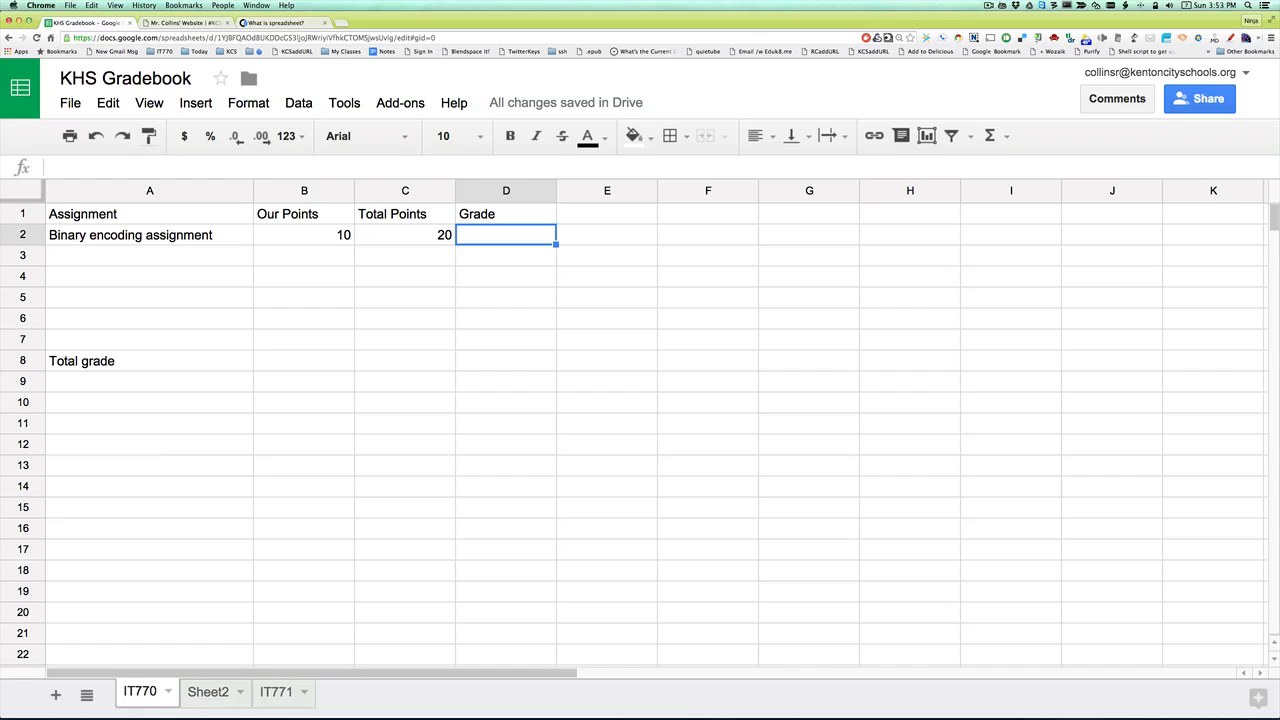
pyautogui.write('=')
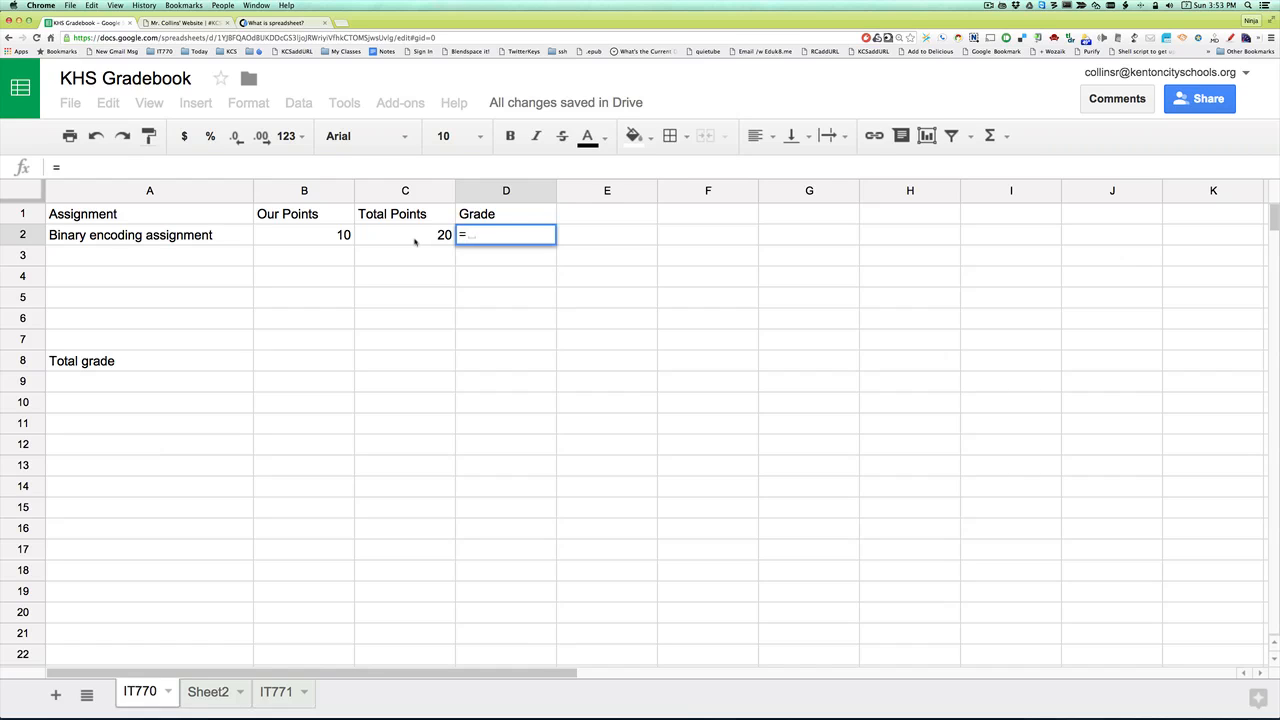
pyautogui.write('10/29')
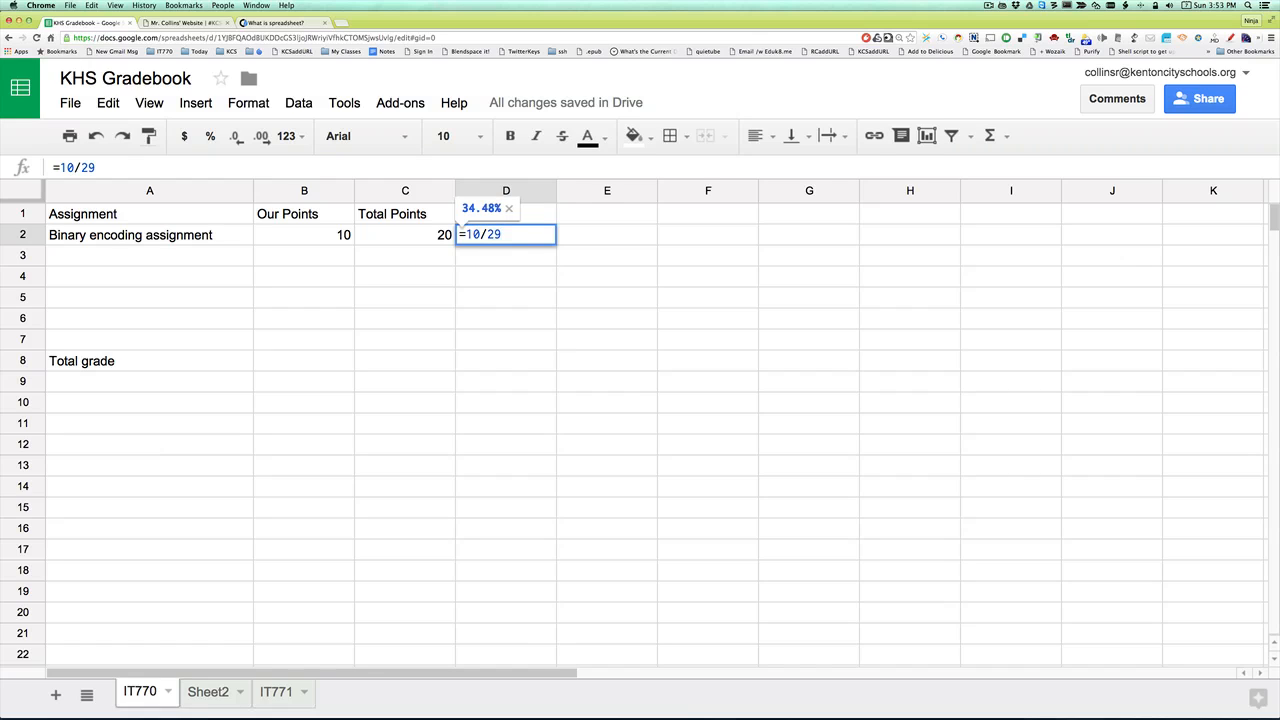
pyautogui.press('BackSpace')
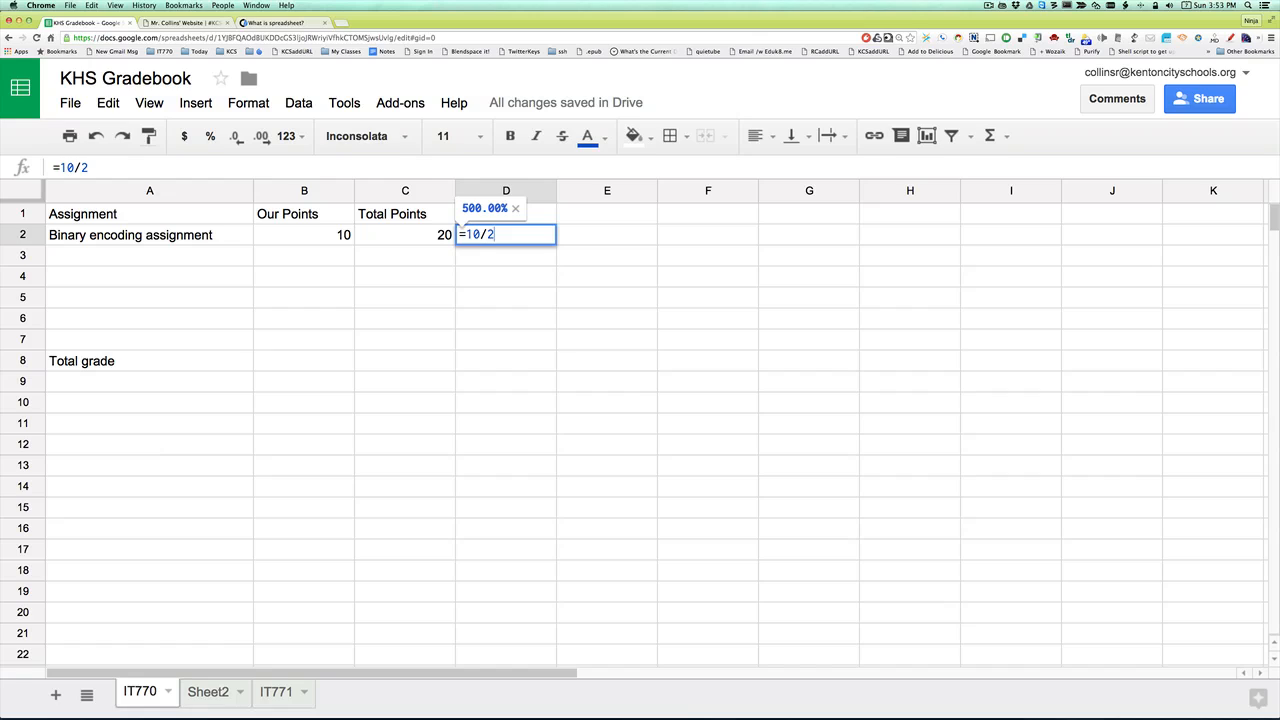
pyautogui.write('0')
pyautogui.press('Return')
# Return to grade cell D2 and examine its formula and result.
pyautogui.press('Up')
pyautogui.press('Right')
pyautogui.press('Right')
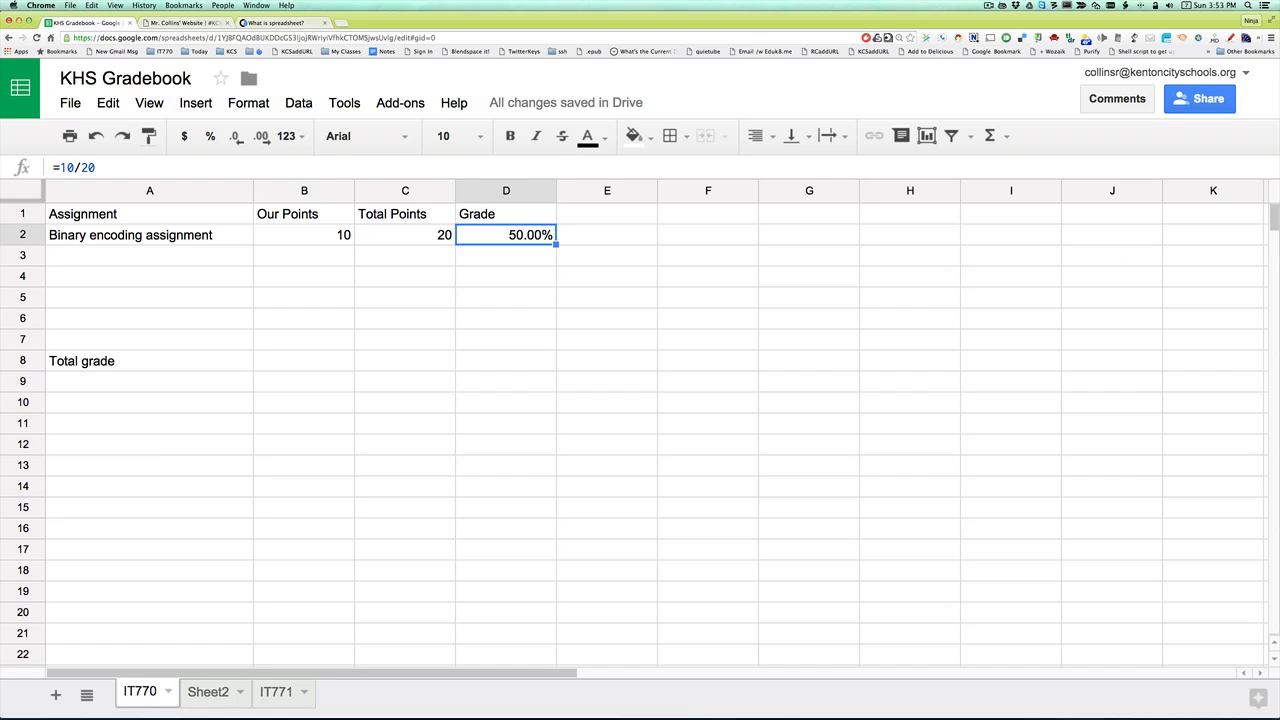
pyautogui.press('Down')
pyautogui.press('Up')
pyautogui.click(524, 256)
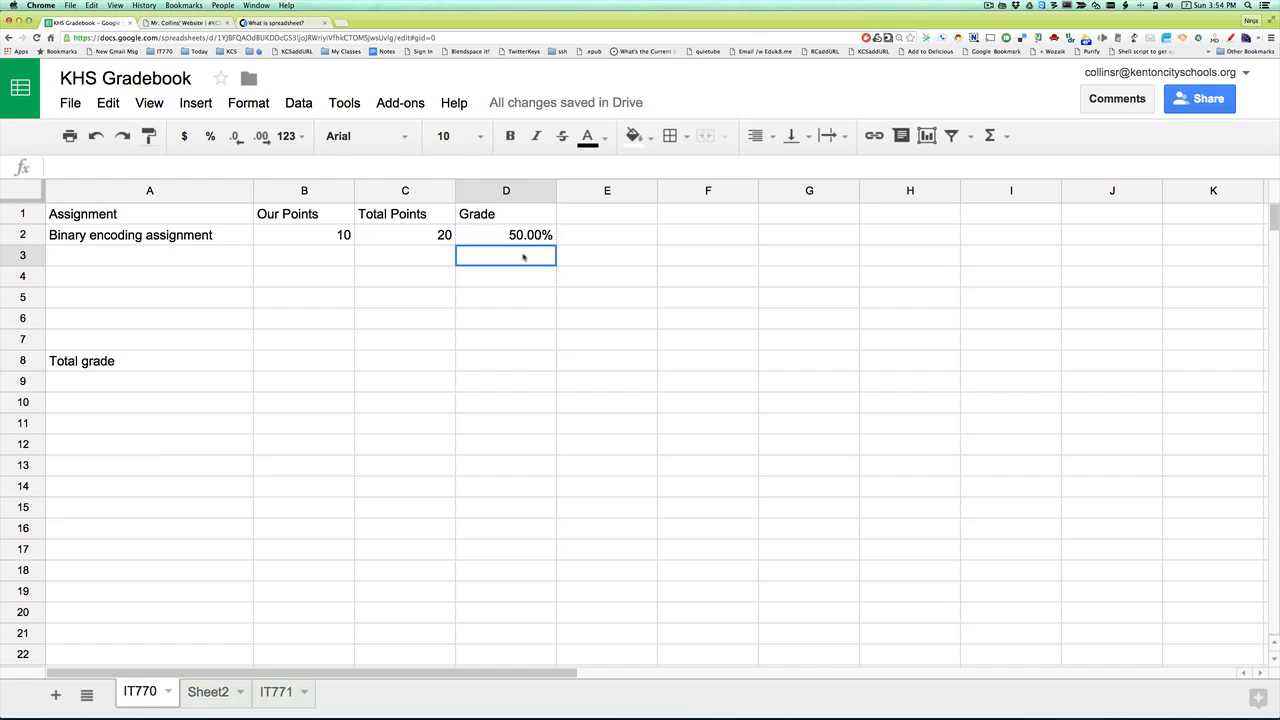
pyautogui.click(528, 242)
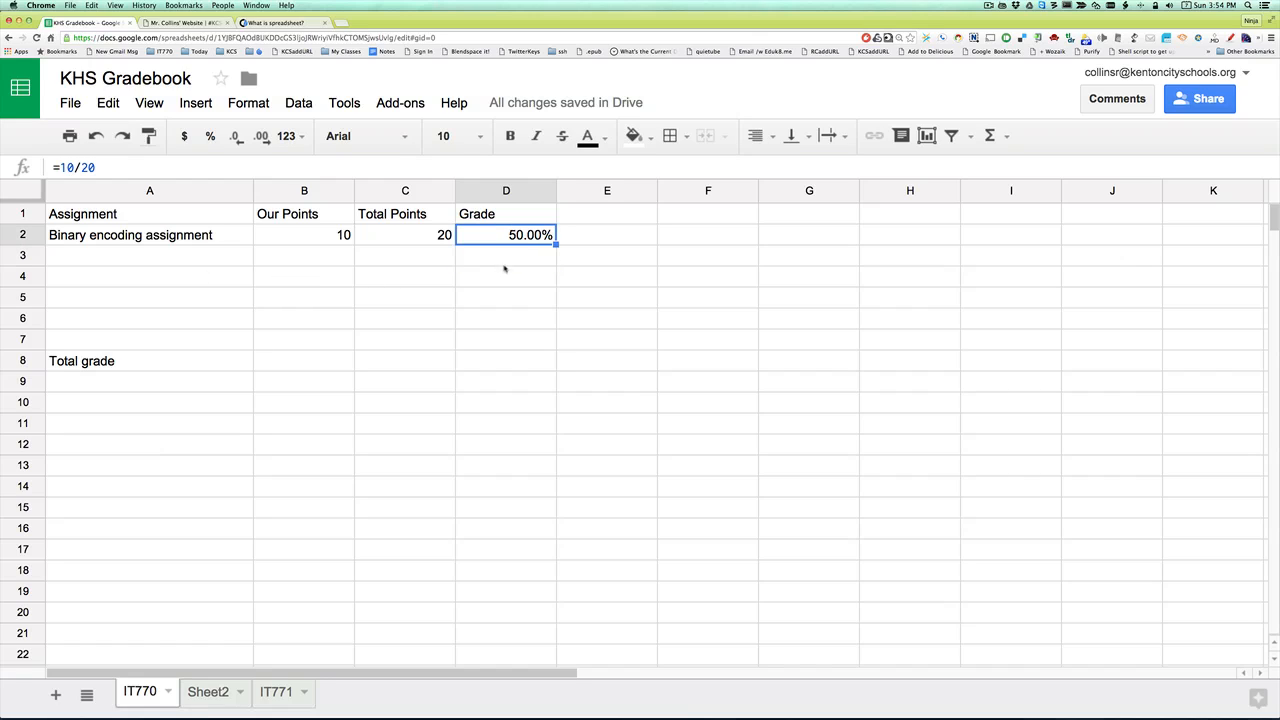
# Test the D2 grade by setting Our Points in B2 to 15, and restore B2 to 10 after checking.
pyautogui.click(316, 240)
pyautogui.write('15')
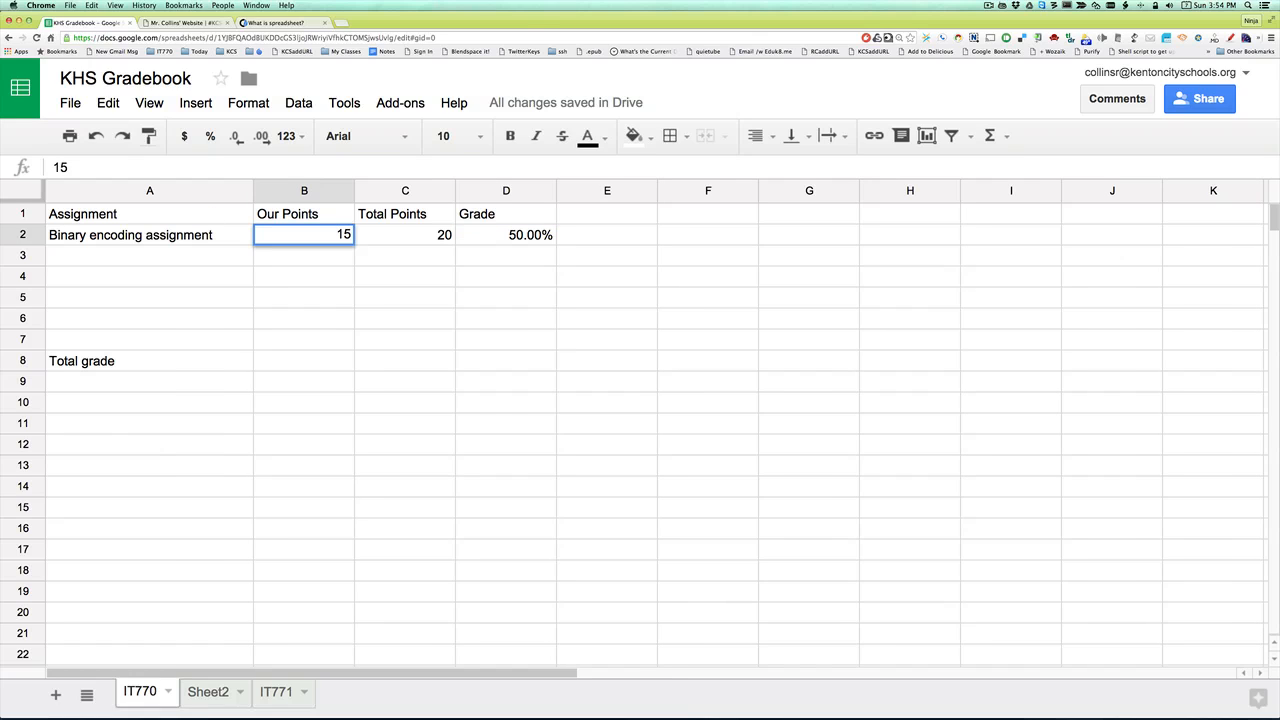
pyautogui.press('Tab')
pyautogui.press('Tab')
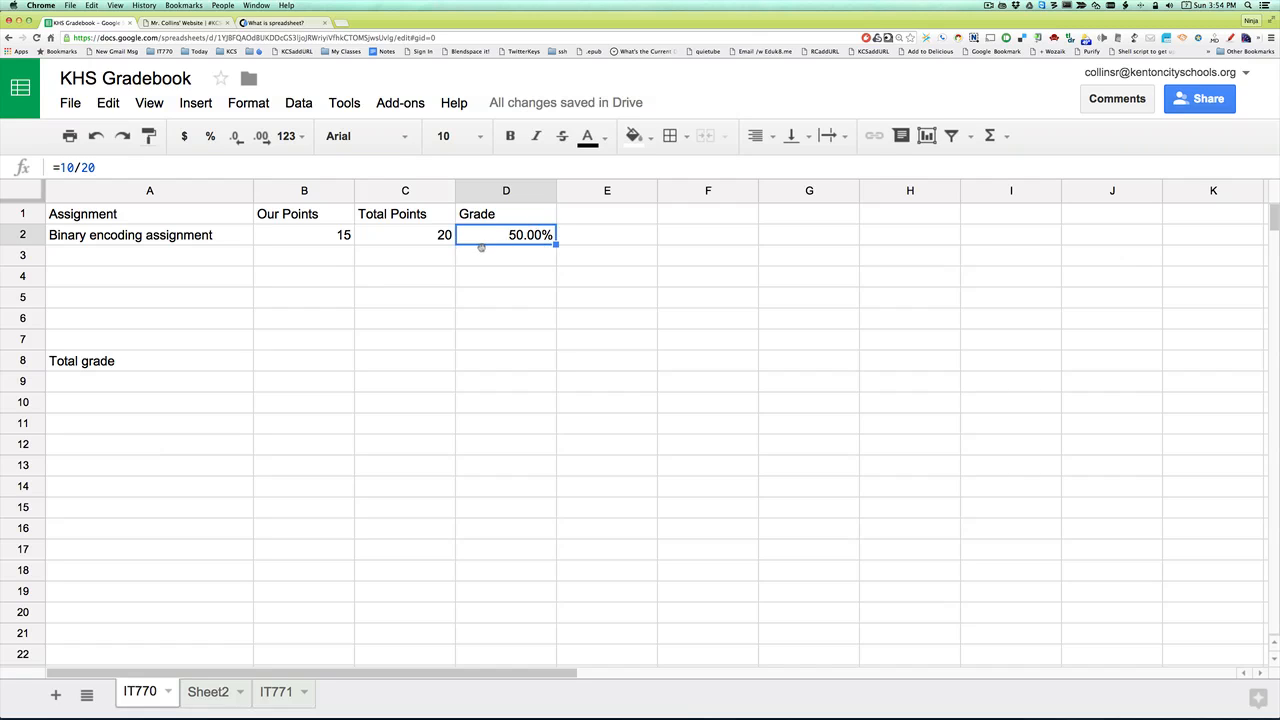
pyautogui.press('Left')
pyautogui.press('Left')
pyautogui.write('10')
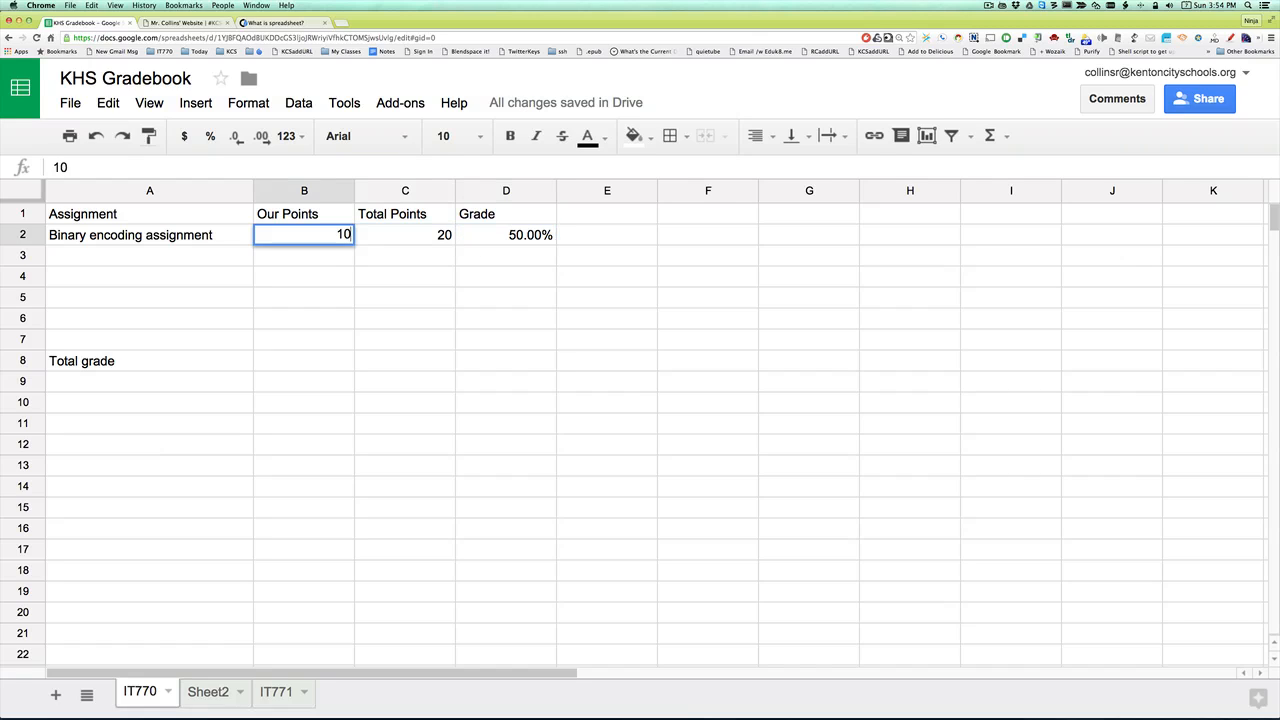
pyautogui.press('Right')
pyautogui.press('Right')
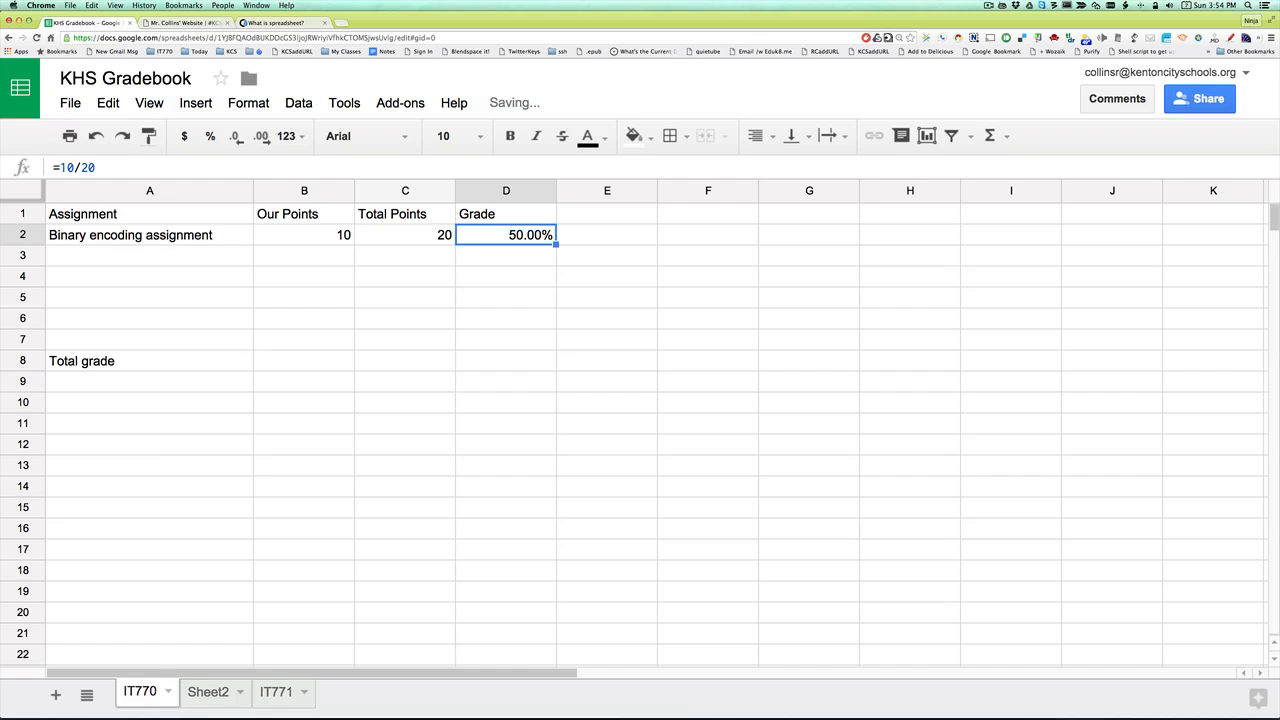
# Replace the fixed numbers in the D2 grade formula with cell references, making it =b2/c2.
pyautogui.press('Return')
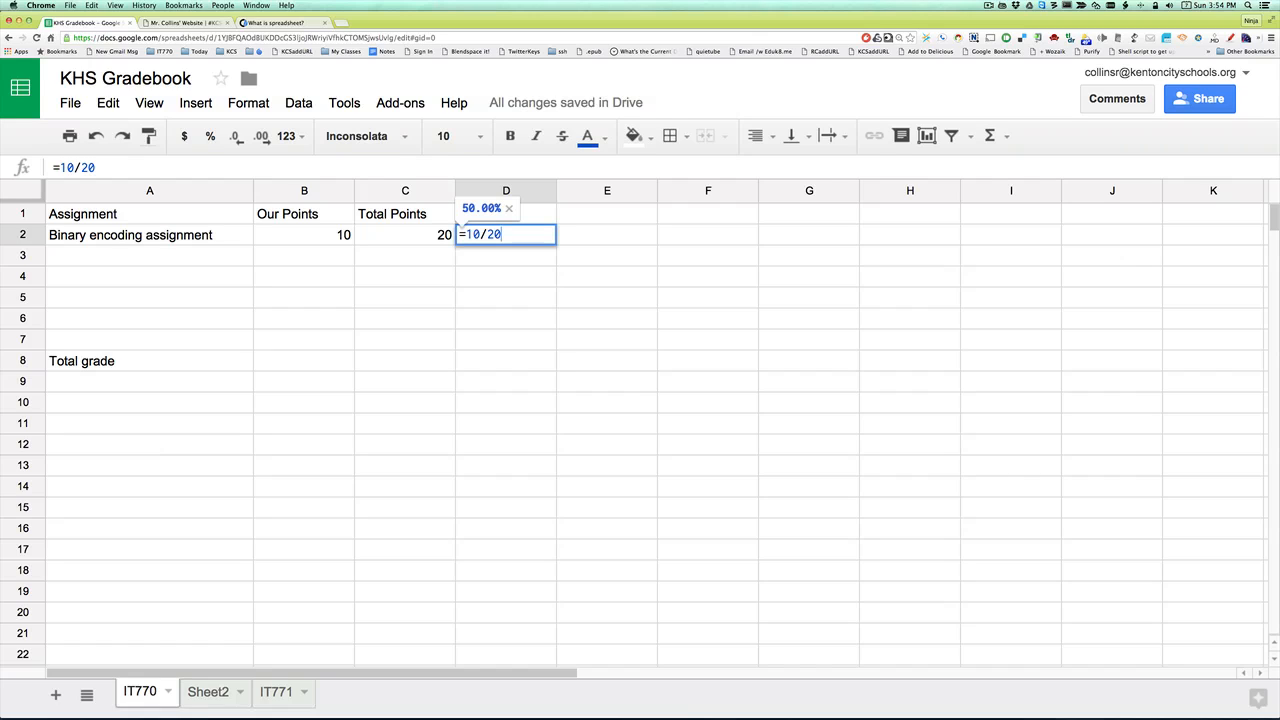
pyautogui.press('BackSpace')
pyautogui.press('BackSpace')
pyautogui.press('BackSpace')
pyautogui.press('BackSpace')
pyautogui.press('BackSpace')
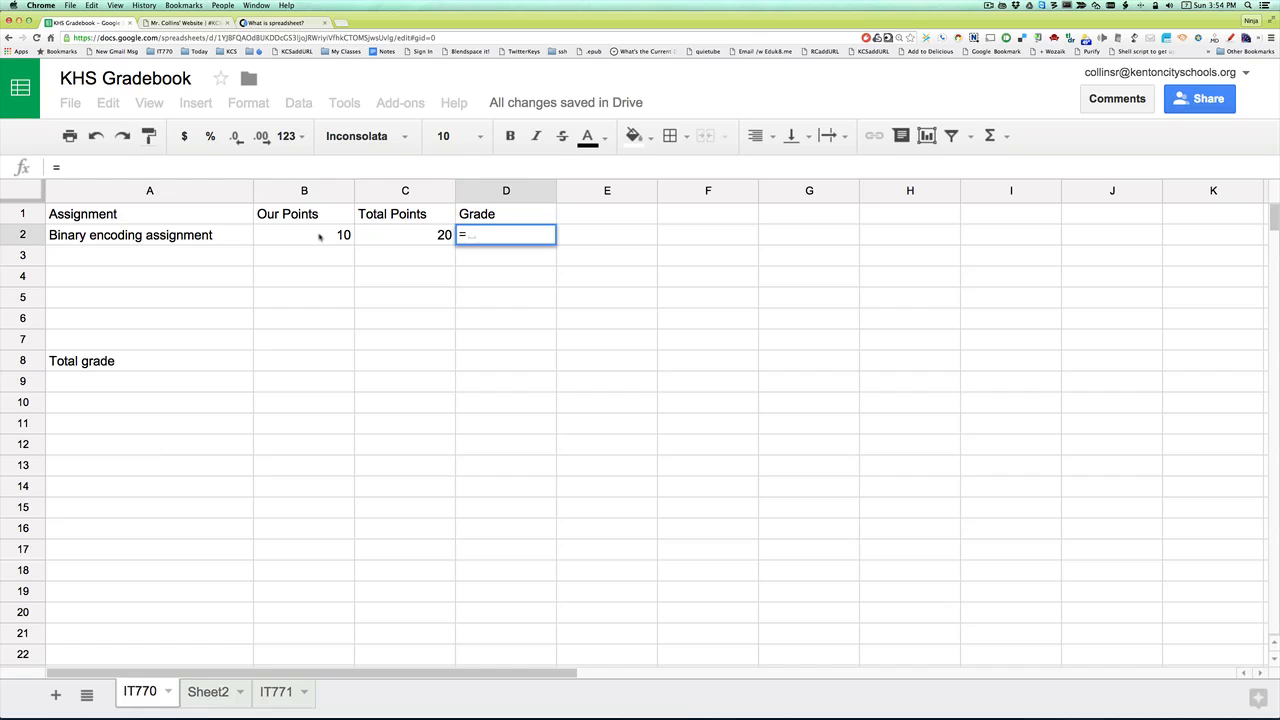
pyautogui.write('b2')
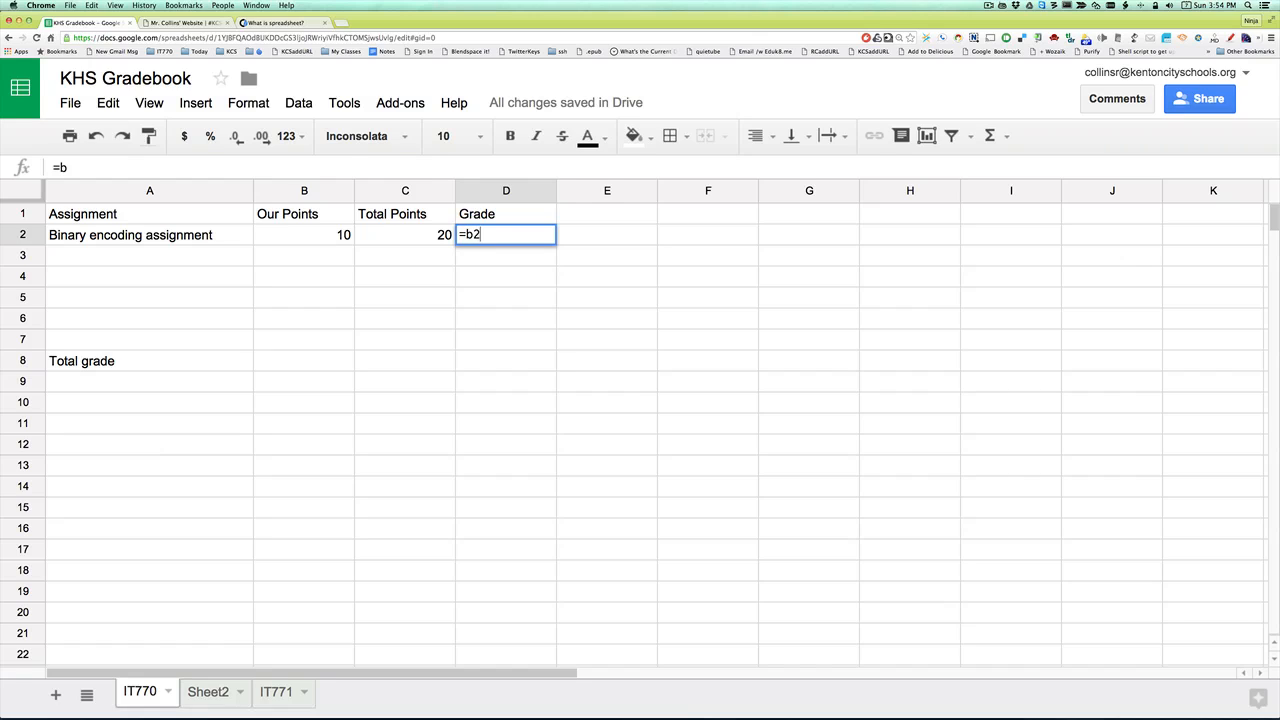
pyautogui.write('/')
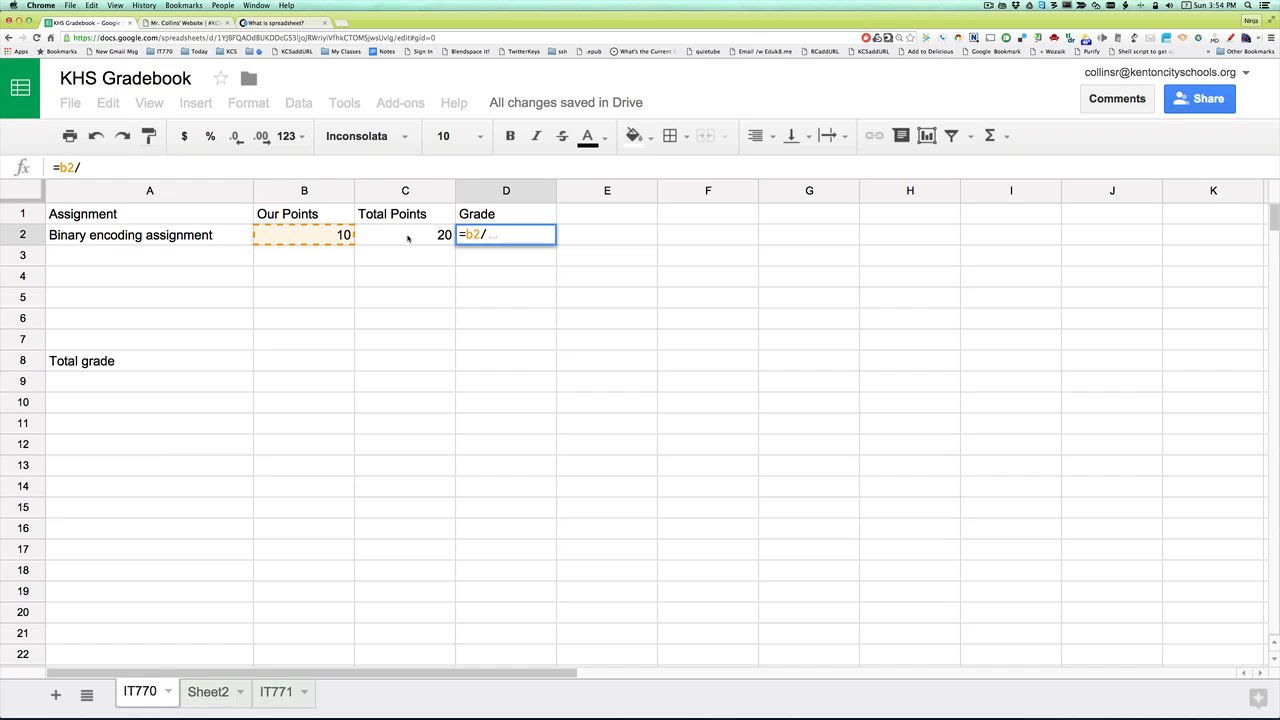
pyautogui.write('c2')
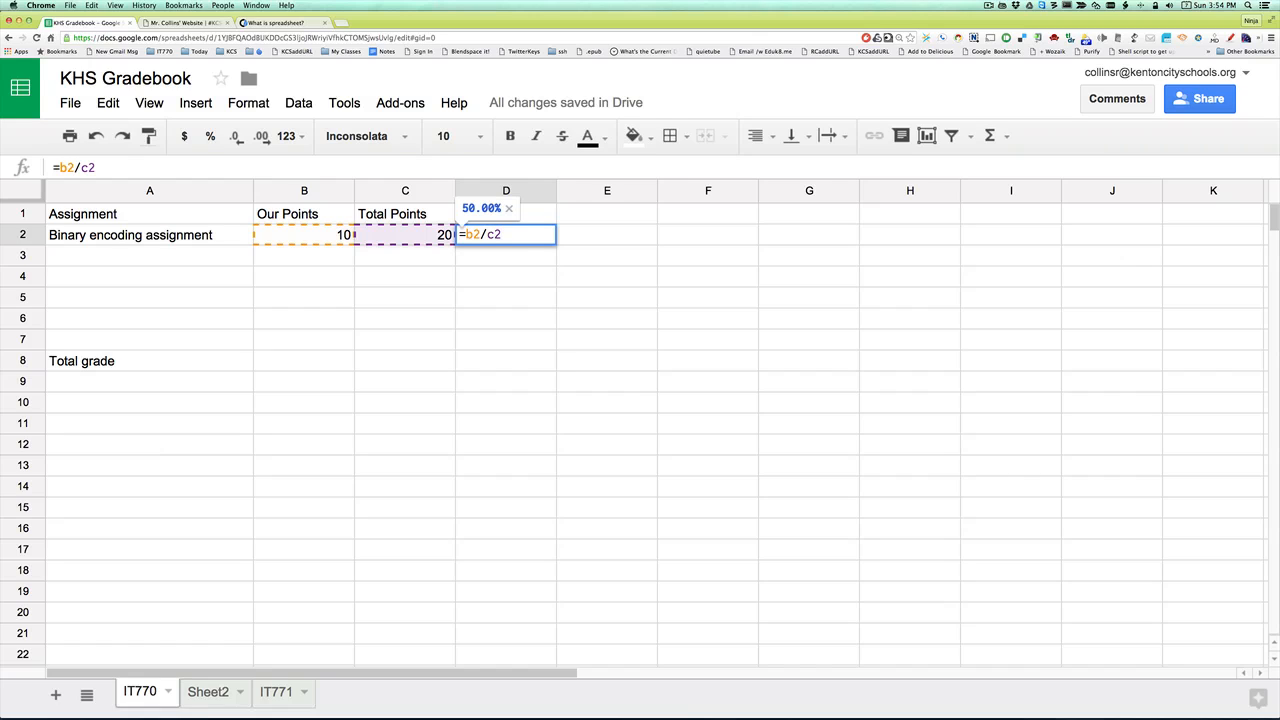
pyautogui.press('Return')
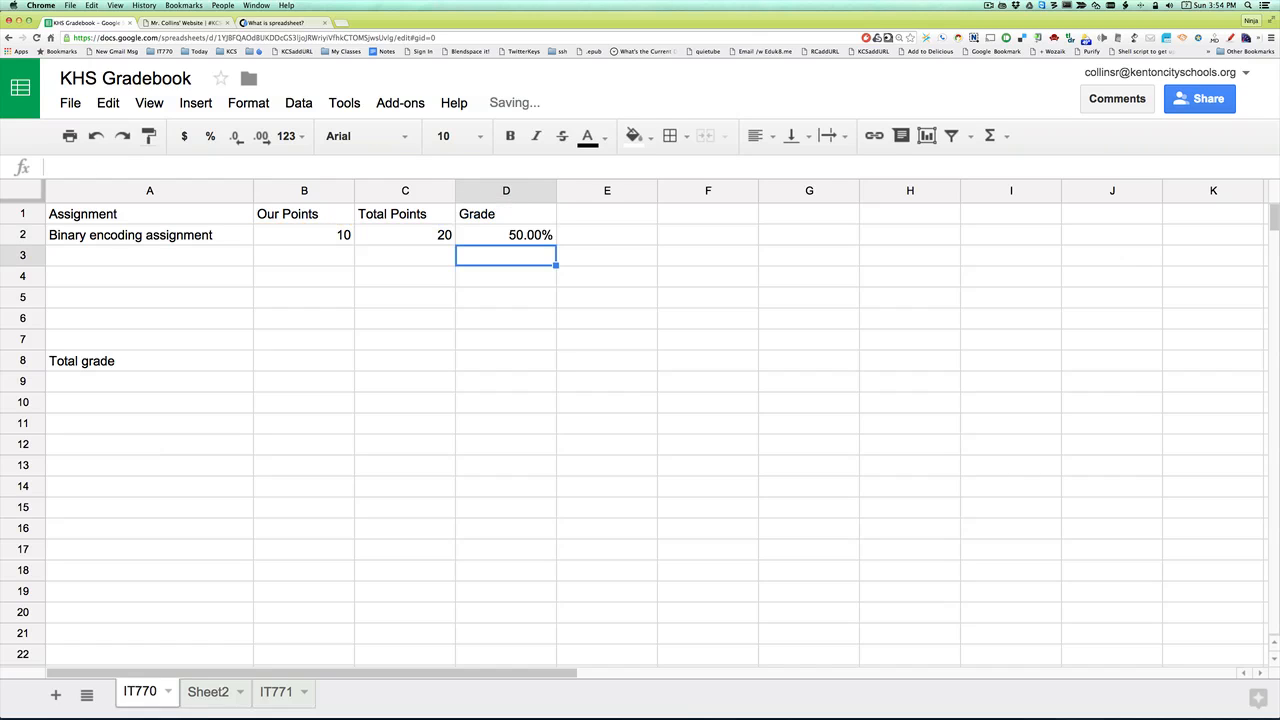
# Set Our Points in B2 to 15 to test whether the cell-reference grade formula recalculates.
pyautogui.click(320, 241)
pyautogui.write('15')
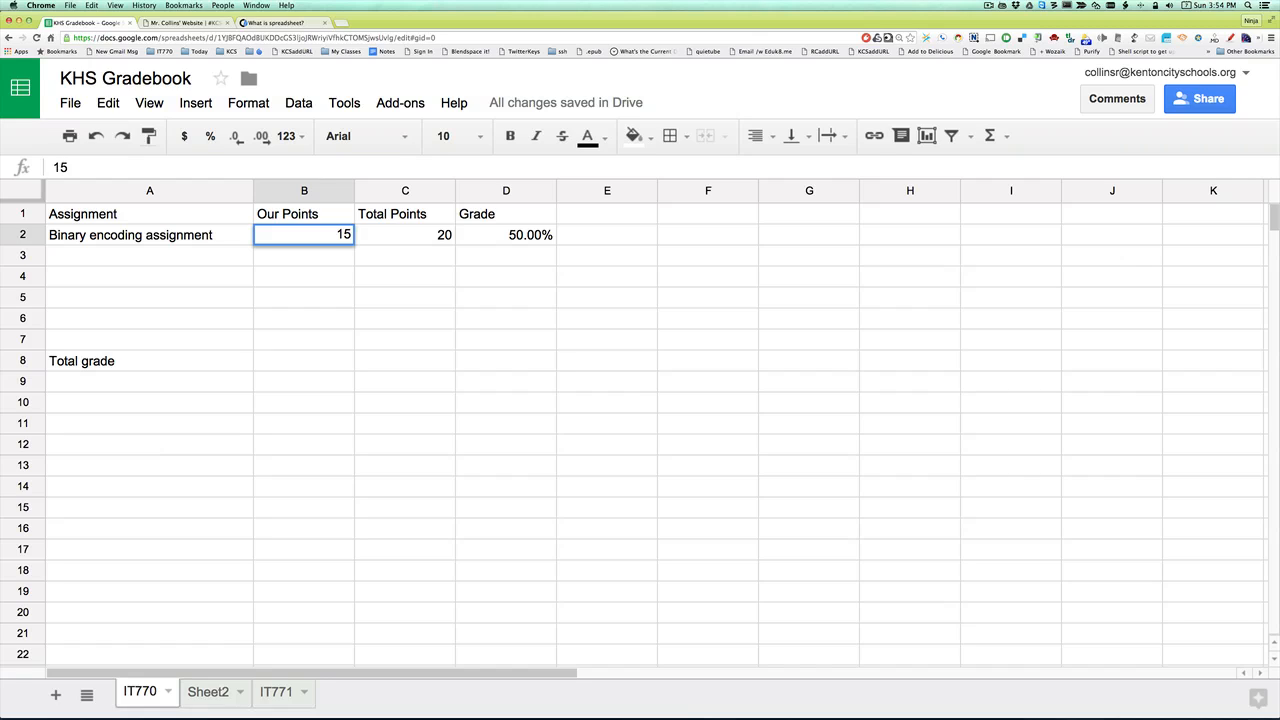
pyautogui.press('Return')
pyautogui.press('Up')
pyautogui.press('Right')
pyautogui.press('Right')
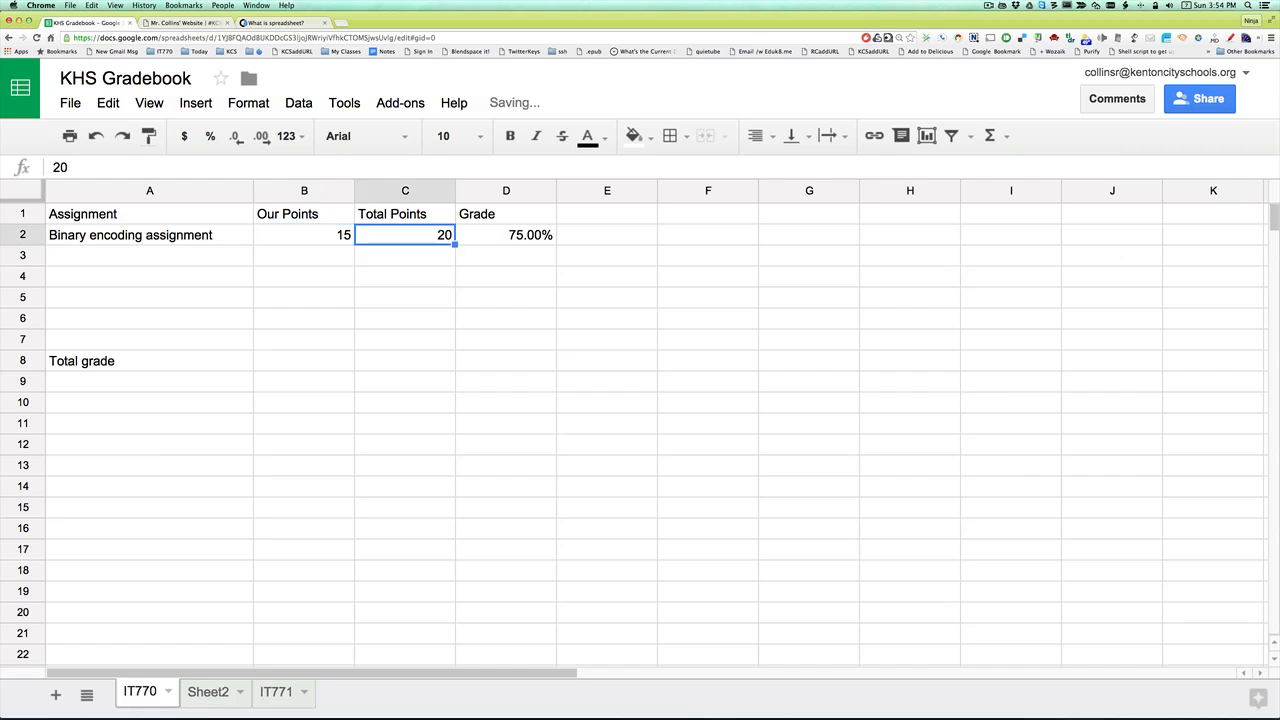
# Set Our Points in B2 back to 10 and select grade cell D2 to check its formula.
pyautogui.press('Left')
pyautogui.press('Left')
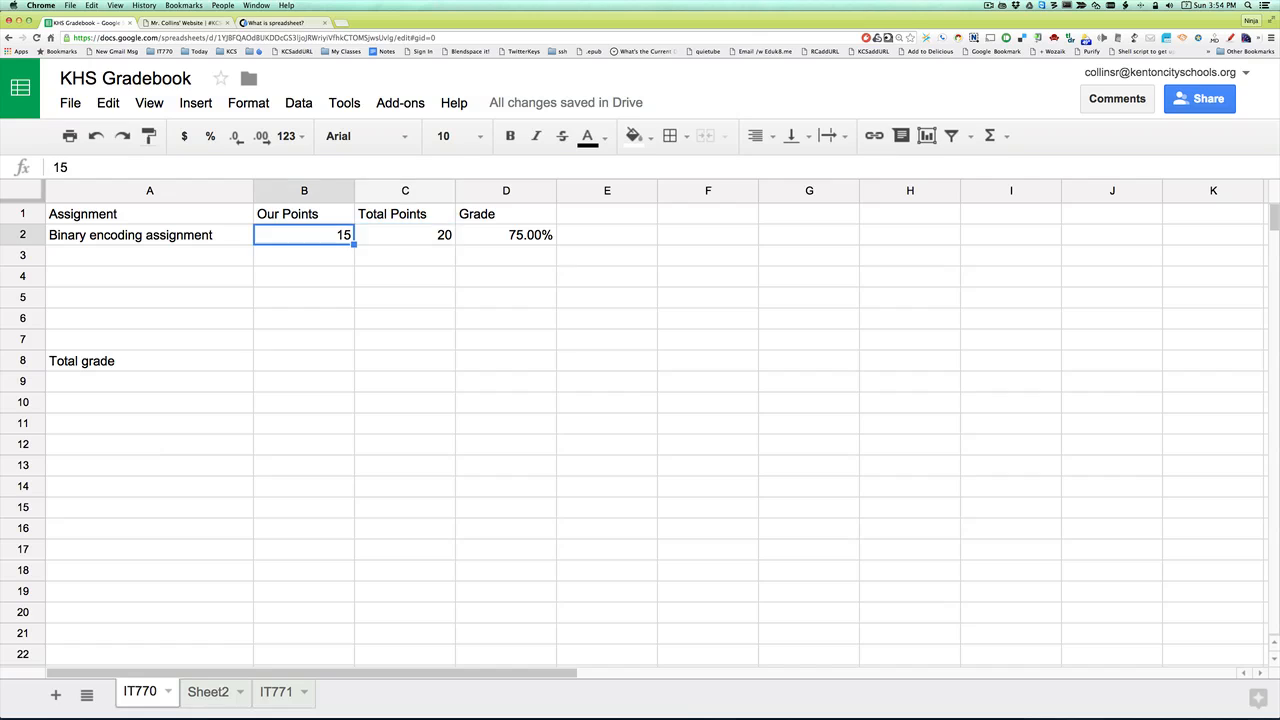
pyautogui.write('10')
pyautogui.press('Return')
pyautogui.press('Right')
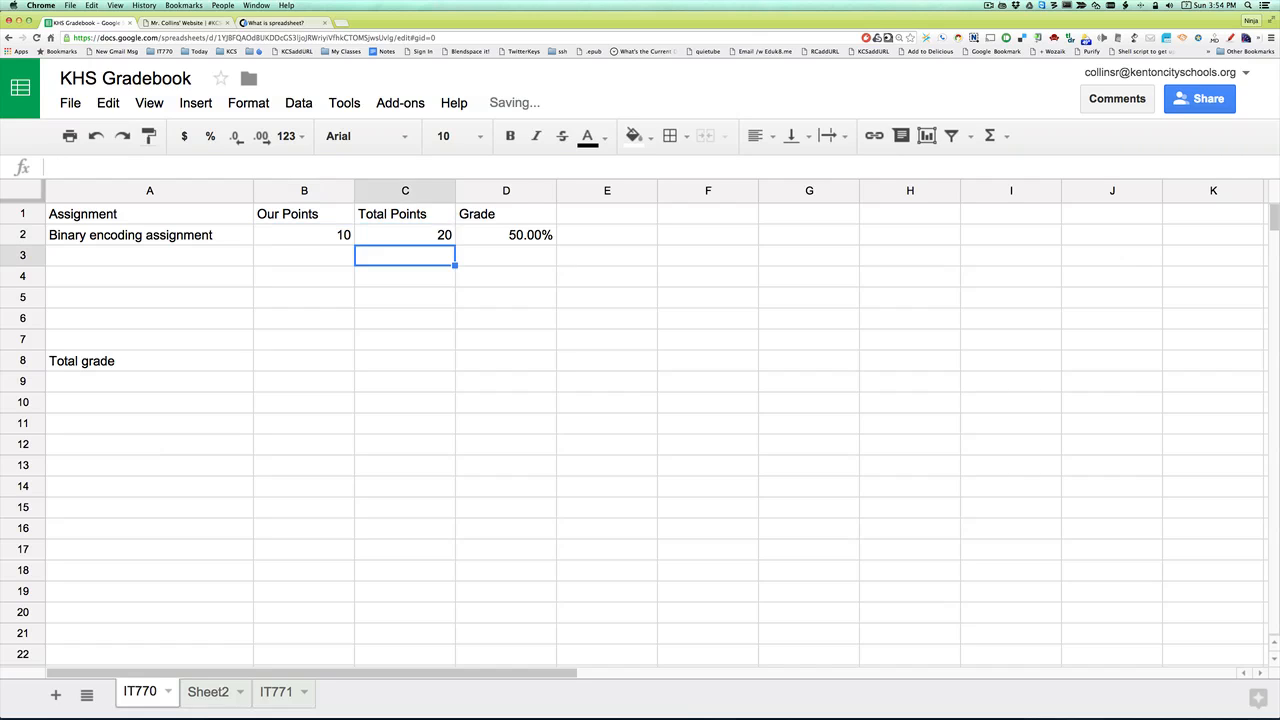
pyautogui.press('Right')
pyautogui.press('Up')
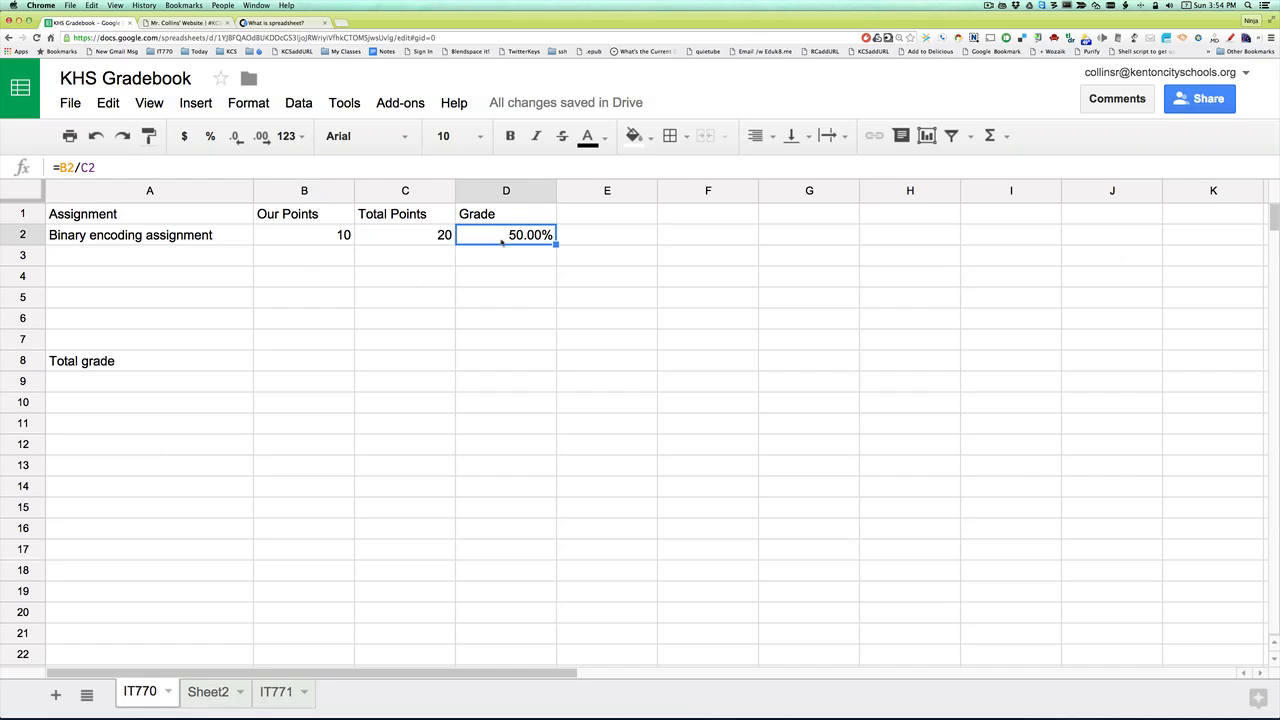
# Add the assignment names Assignment 2 in A3 and Assignment 3 in A4.
pyautogui.click(147, 264)
pyautogui.write('Assignm,ent')
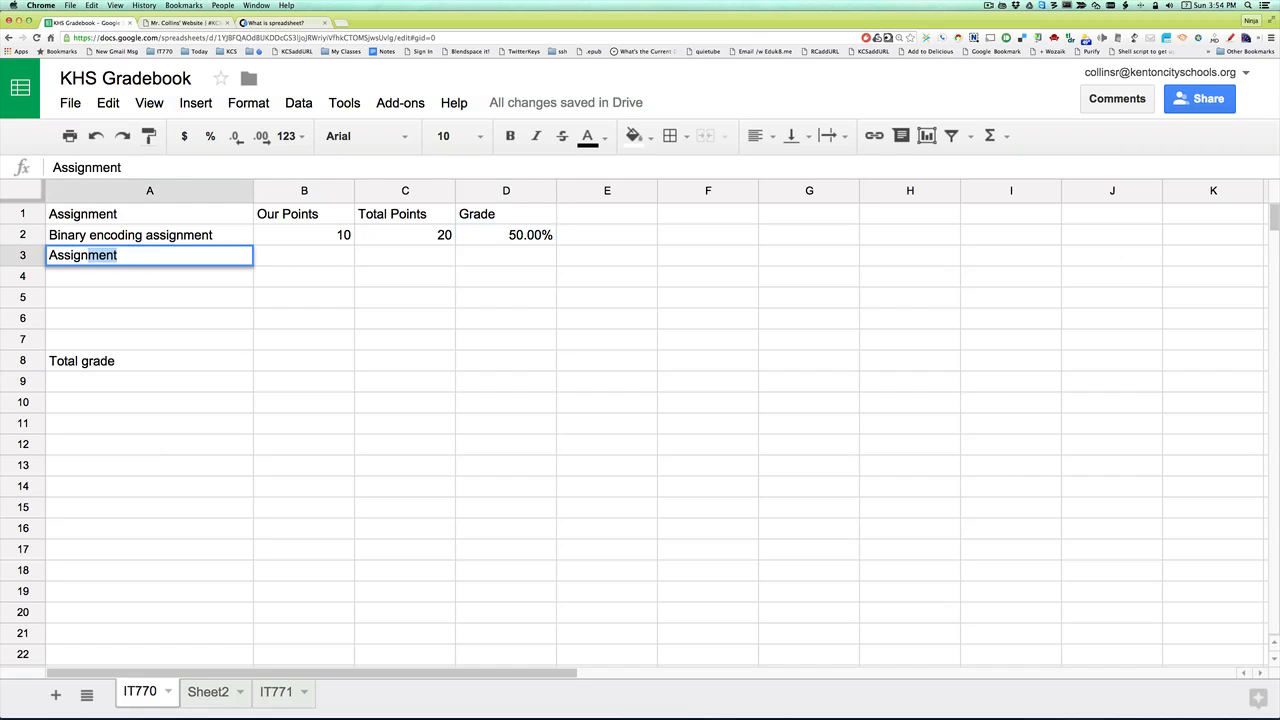
pyautogui.press('BackSpace')
pyautogui.press('BackSpace')
pyautogui.press('BackSpace')
pyautogui.press('BackSpace')
pyautogui.write('ent 2')
pyautogui.press('Return')
pyautogui.write('As')
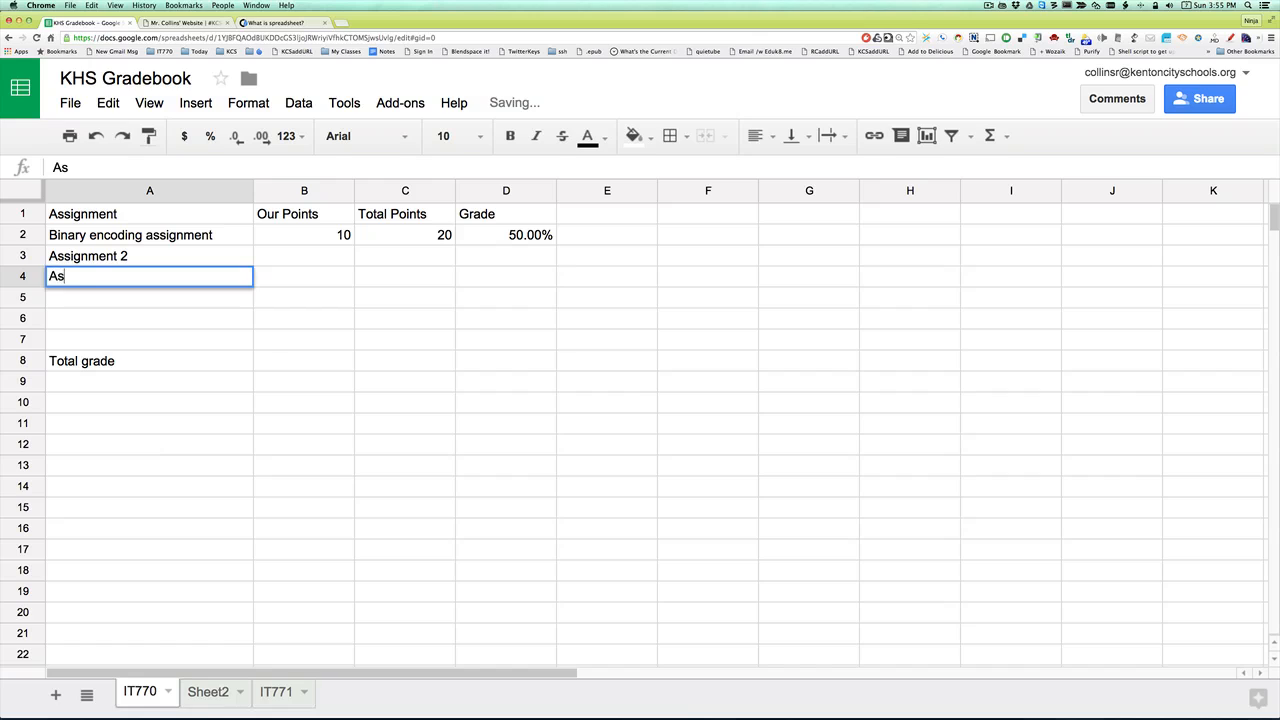
pyautogui.write('signment 3')
pyautogui.press('Return')
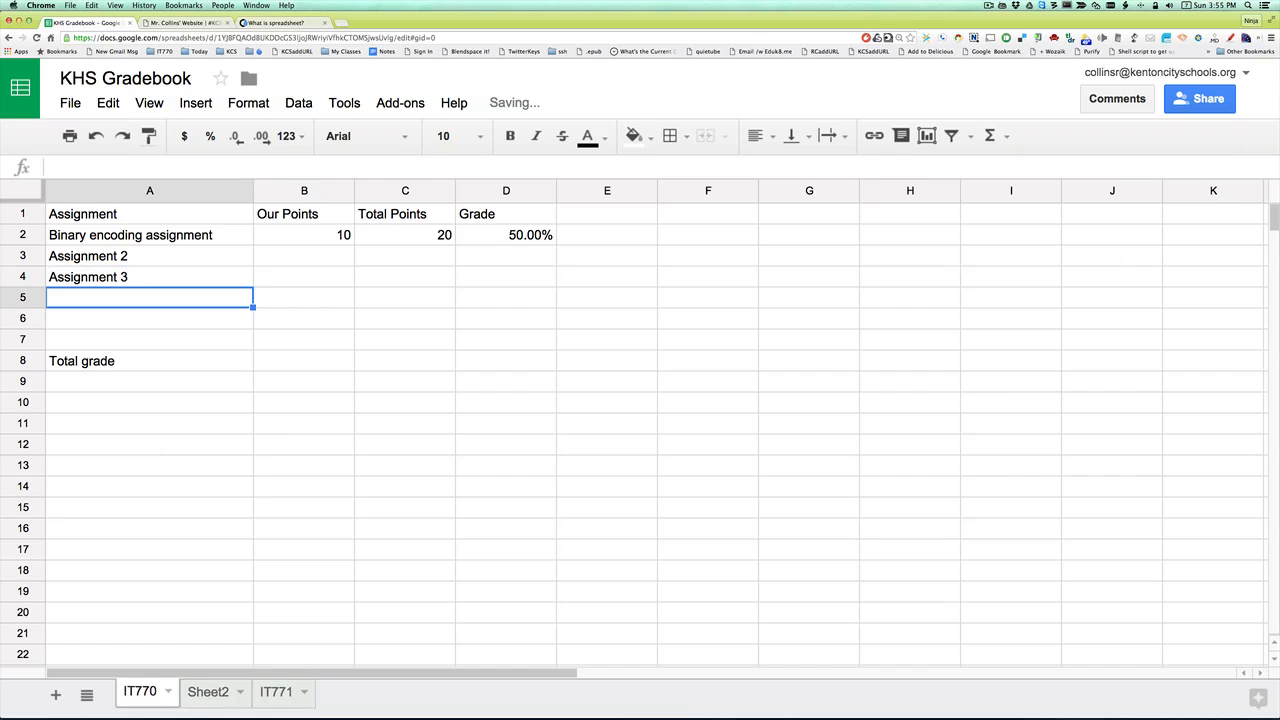
# Set Total Points to 50 for both Assignment 2 in C3 and Assignment 3 in C4.
pyautogui.press('Up')
pyautogui.press('Up')
pyautogui.press('Right')
pyautogui.press('Right')
pyautogui.write('50')
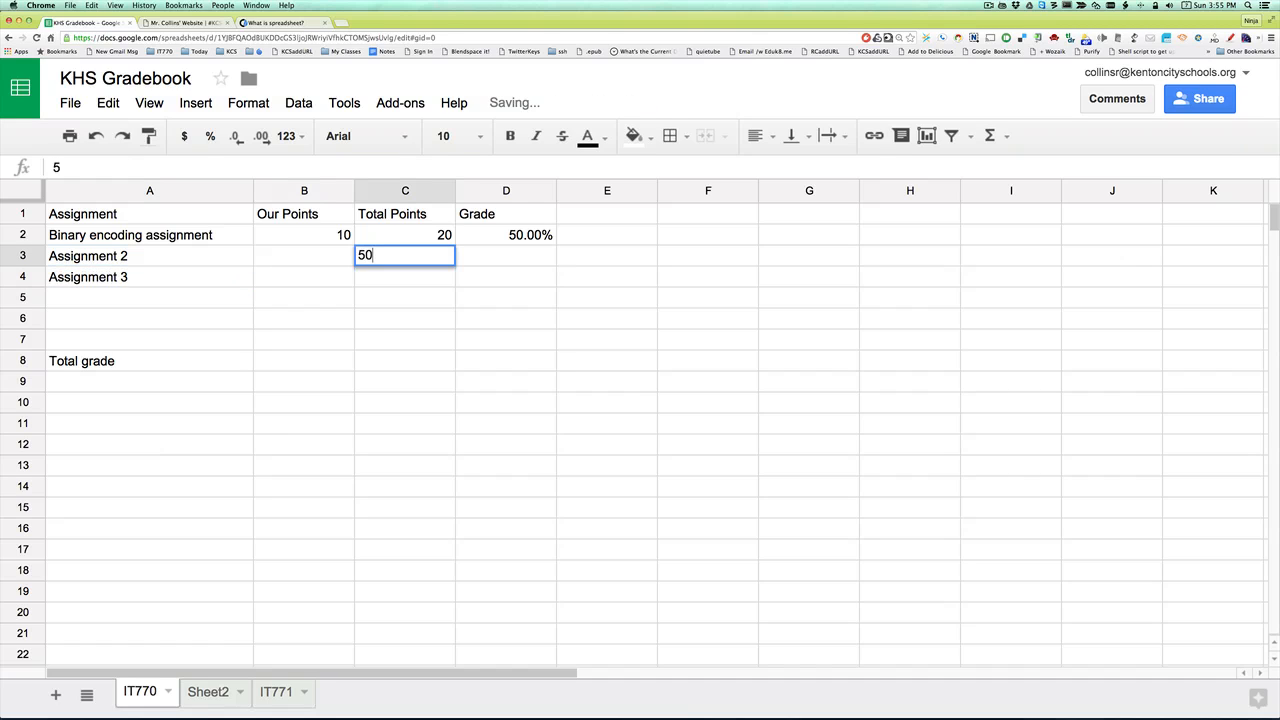
pyautogui.press('Return')
pyautogui.write('5-')
pyautogui.press('Left')
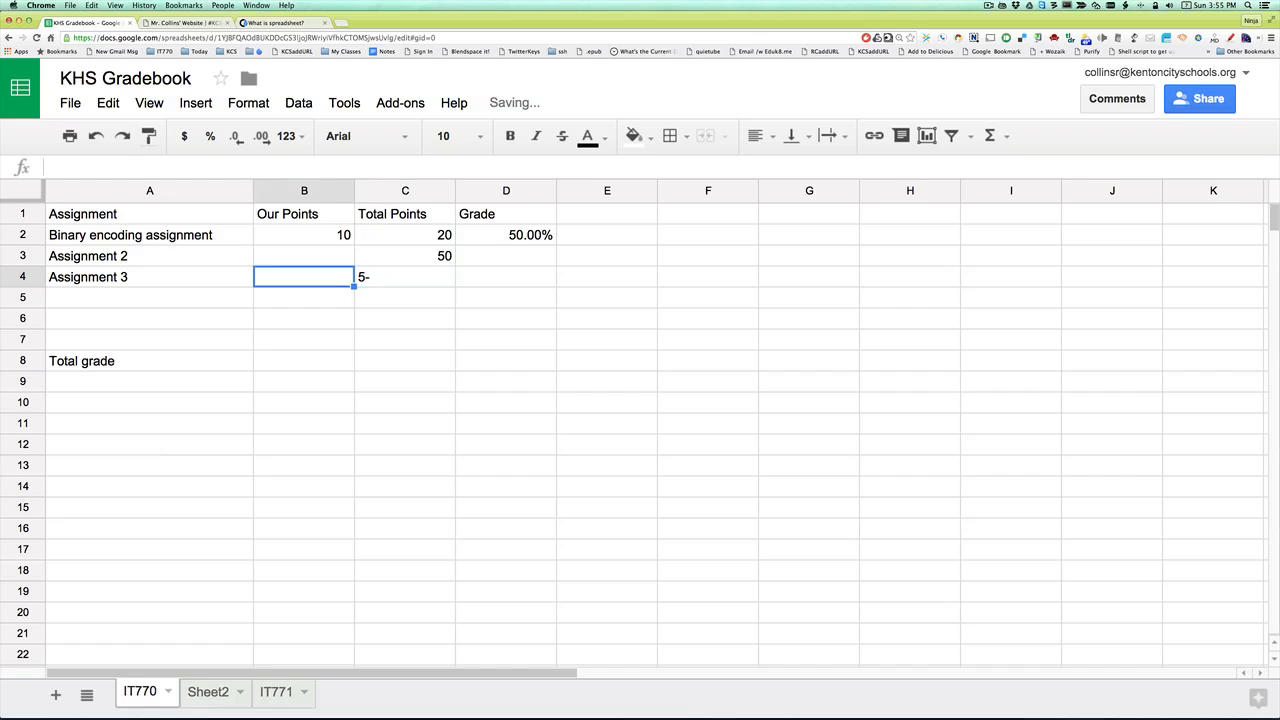
pyautogui.press('Right')
pyautogui.write('50')
# Enter Our Points of 40 for Assignment 2 in B3 and 45 for Assignment 3 in B4.
pyautogui.press('Left')
pyautogui.press('Up')
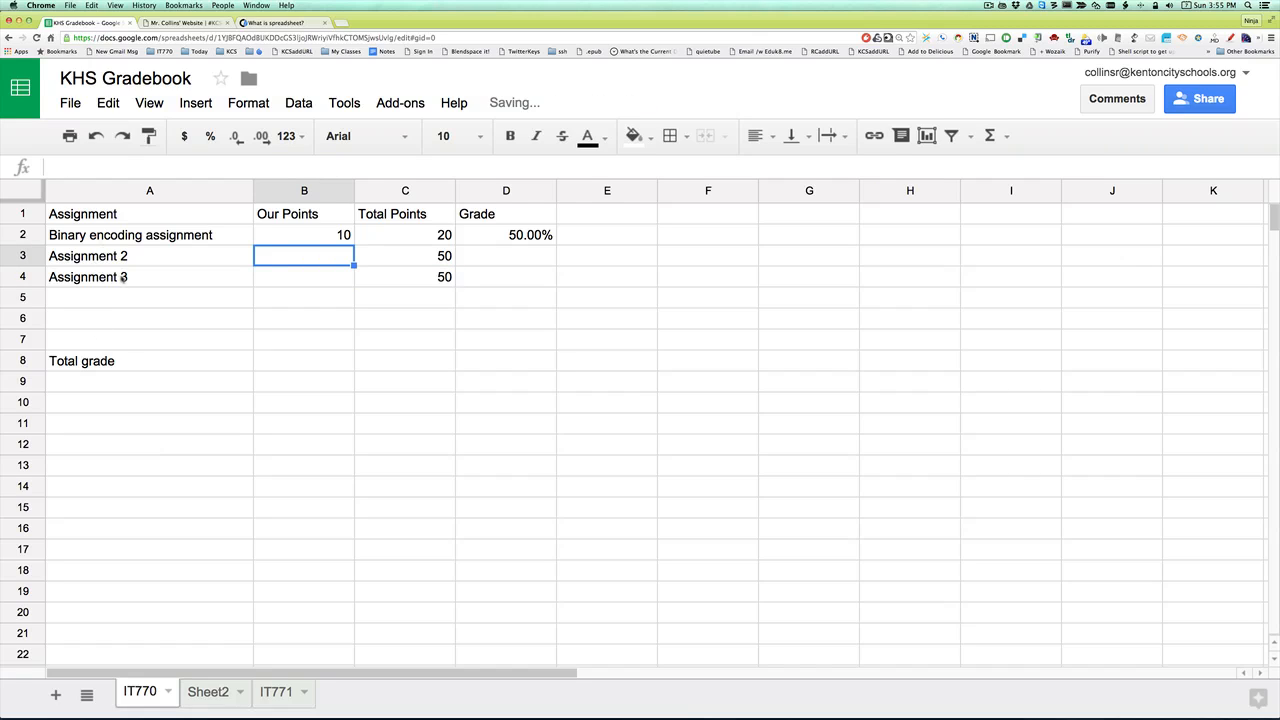
pyautogui.write('40')
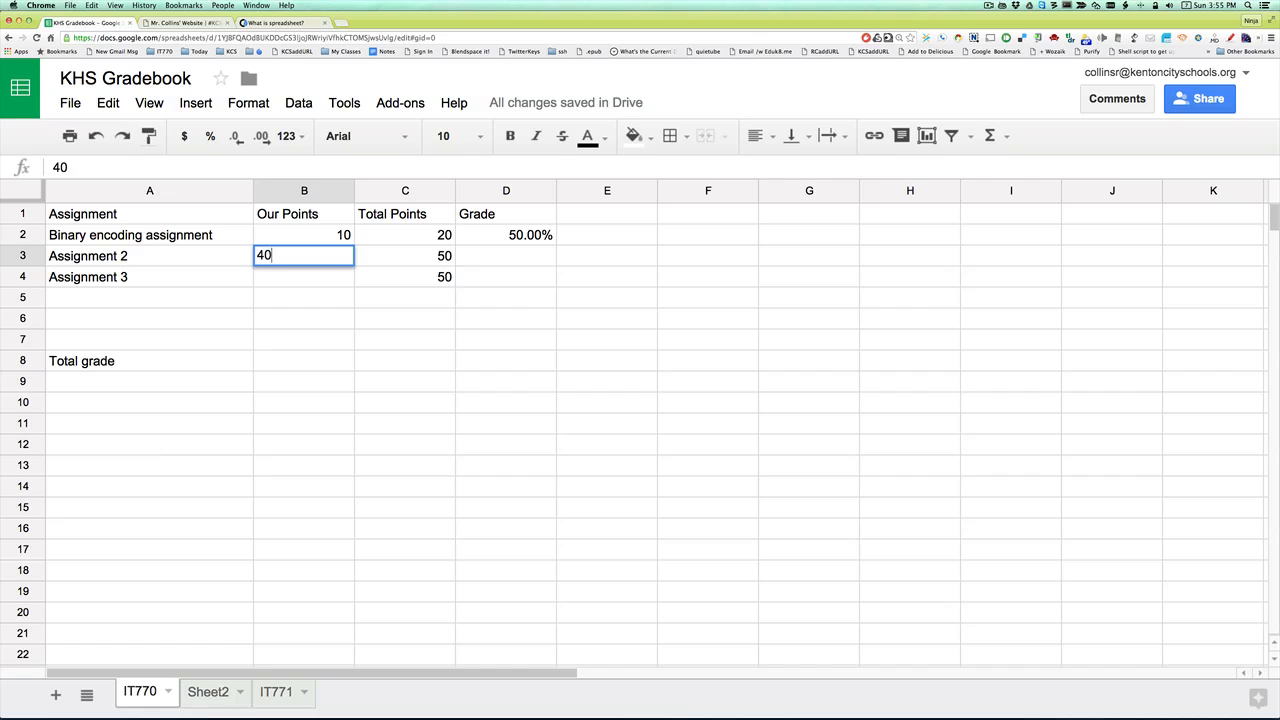
pyautogui.press('Return')
pyautogui.write('45')
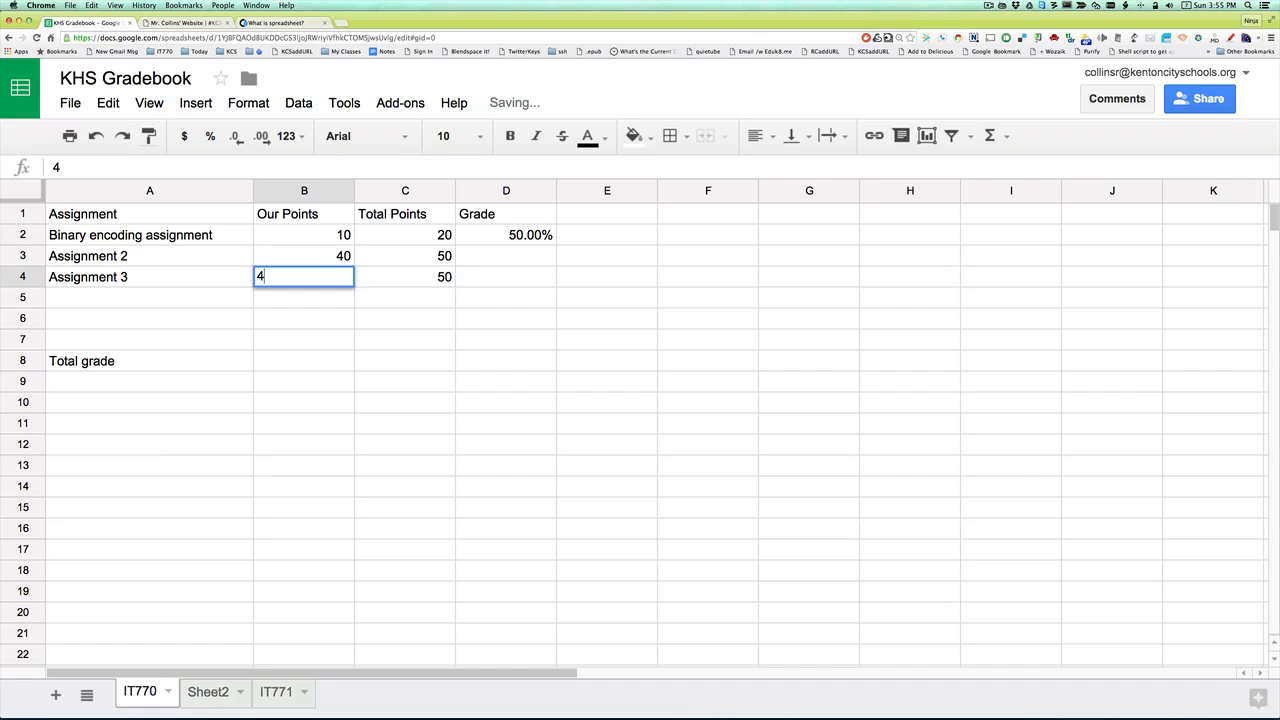
pyautogui.press('Return')
# Check the D2 grade formula and enter the matching formula =b3/c3 in D3 for Assignment 2.
pyautogui.click(512, 235)
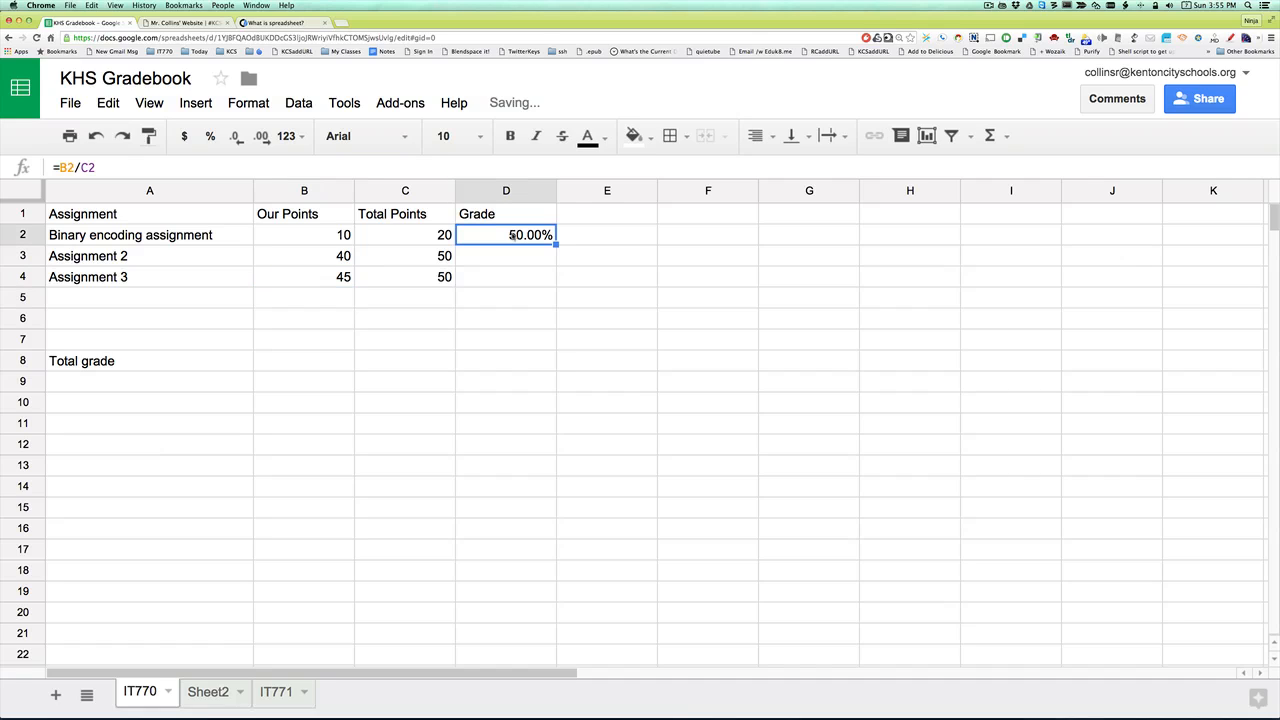
pyautogui.click(499, 260)
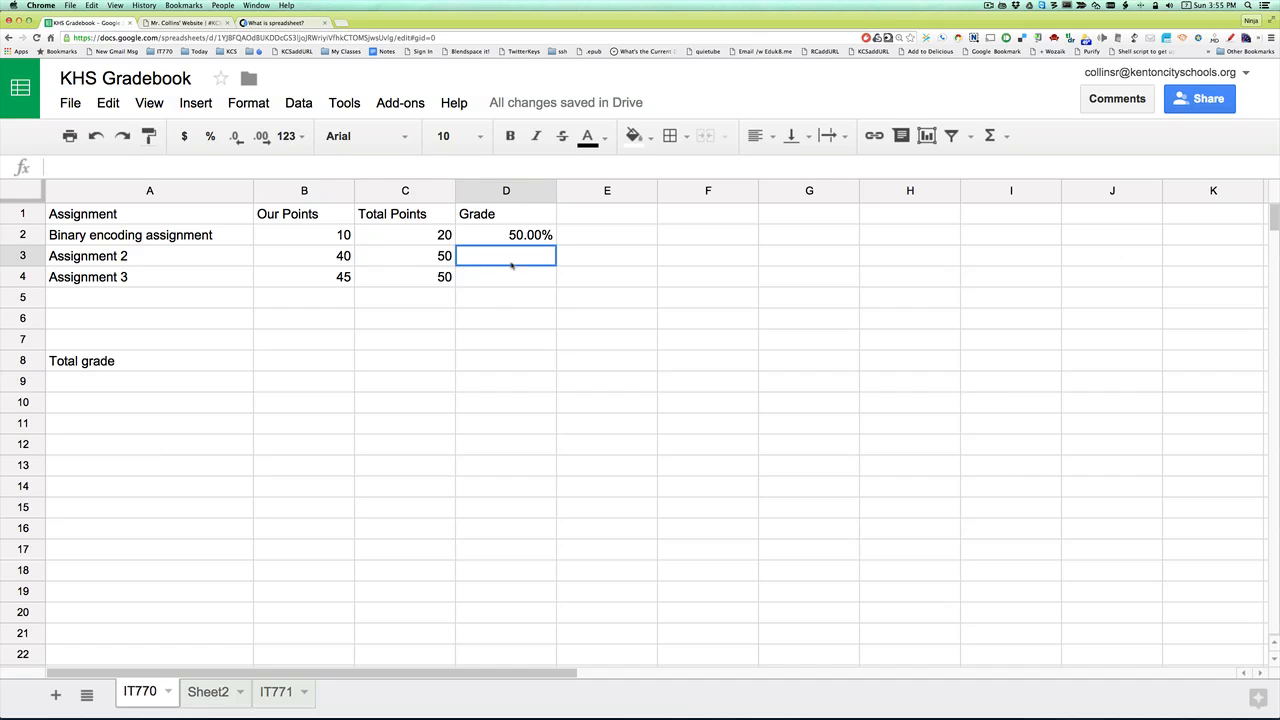
pyautogui.write('=')
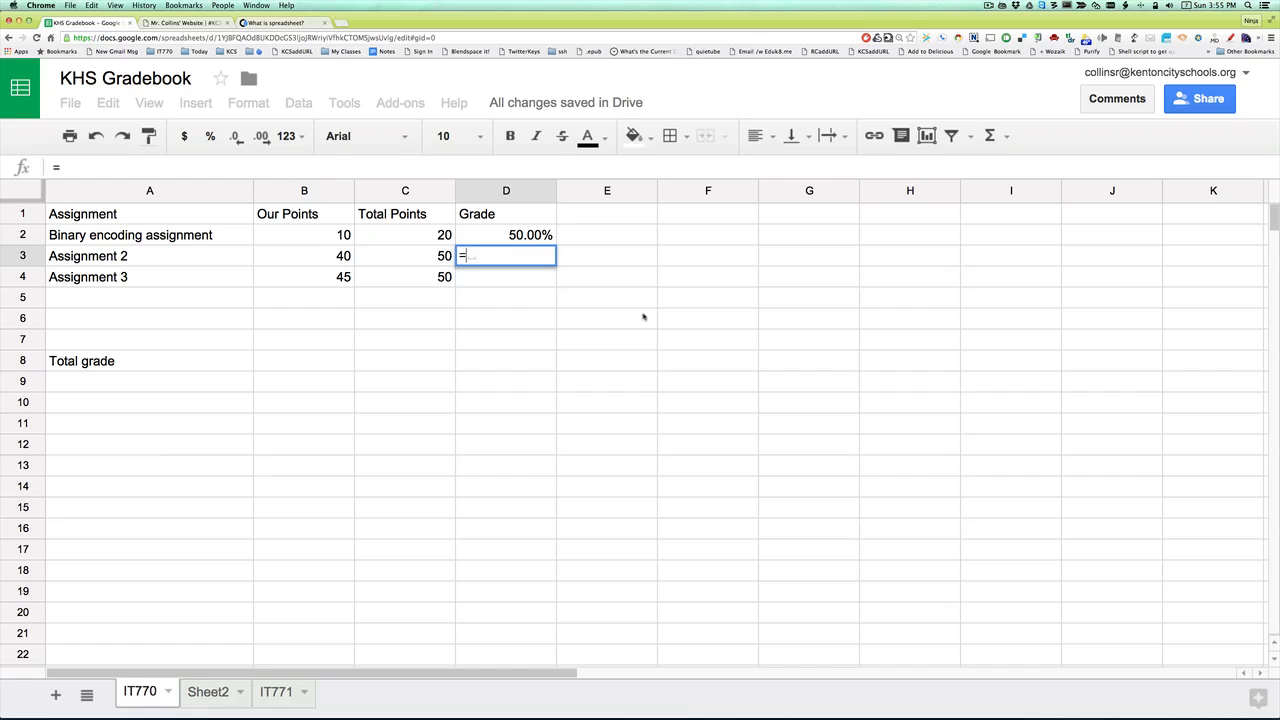
pyautogui.write('b3')
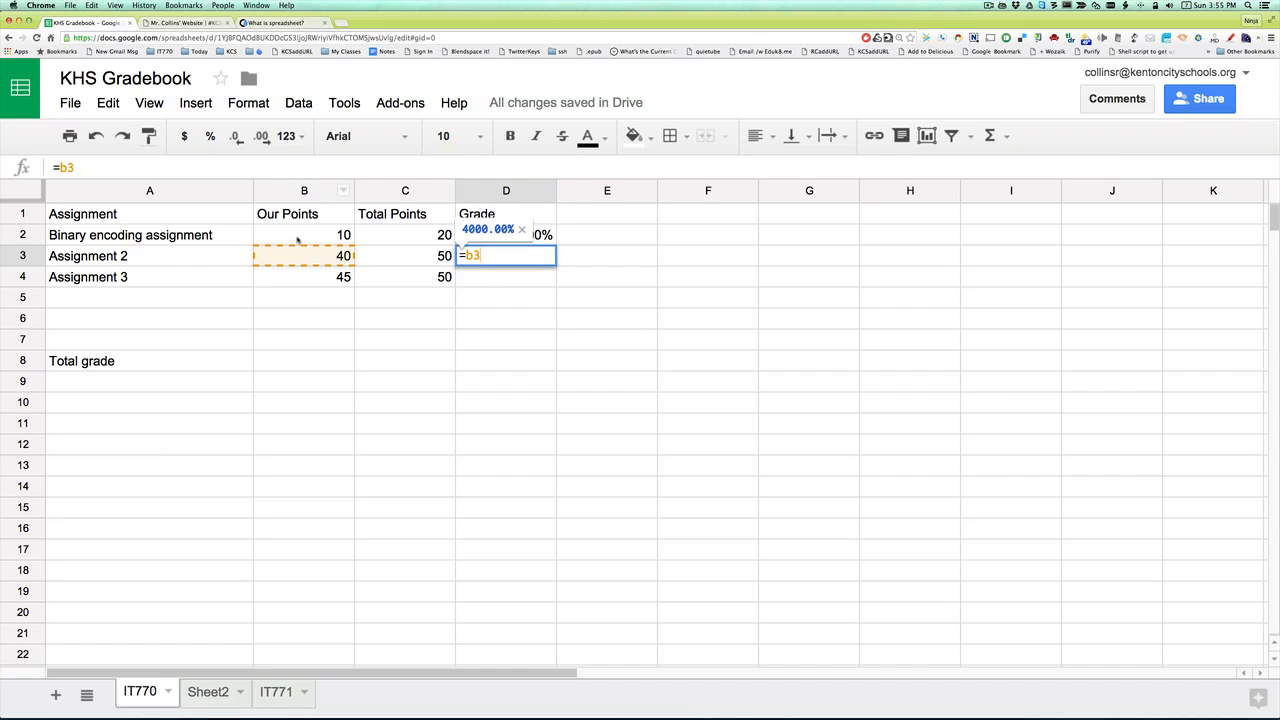
pyautogui.write('/')
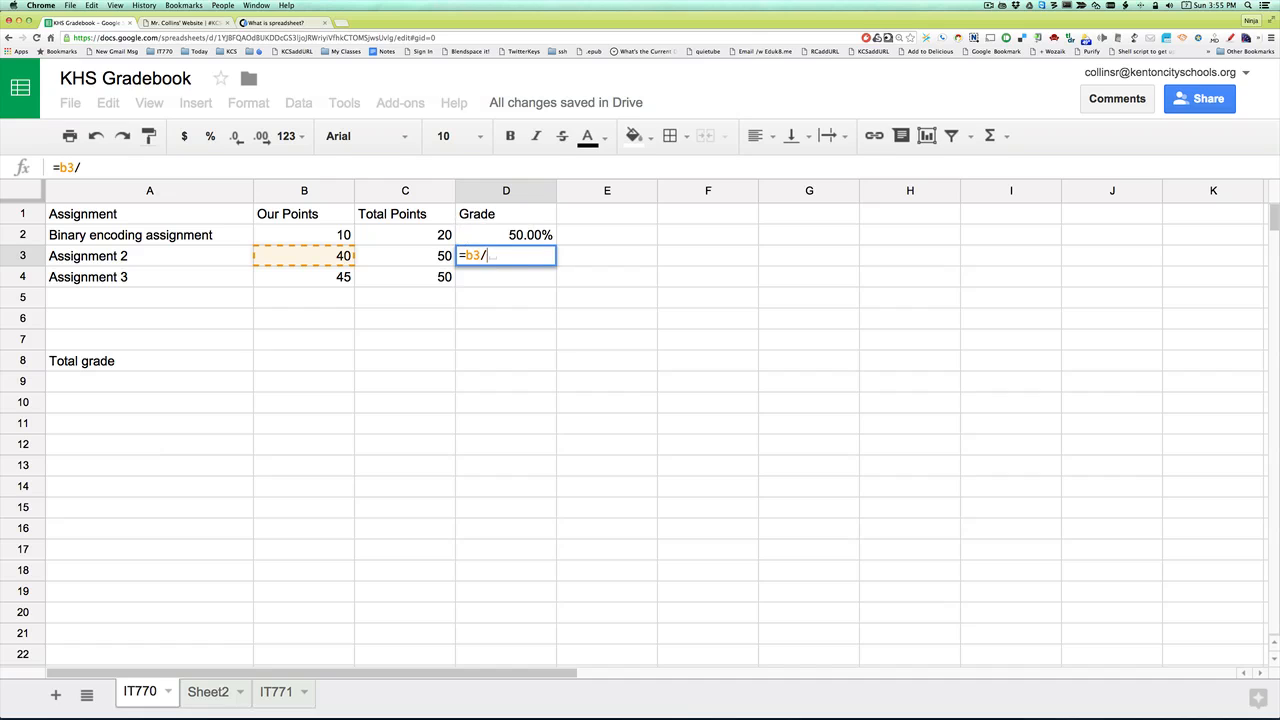
pyautogui.write('c3')
pyautogui.press('Return')
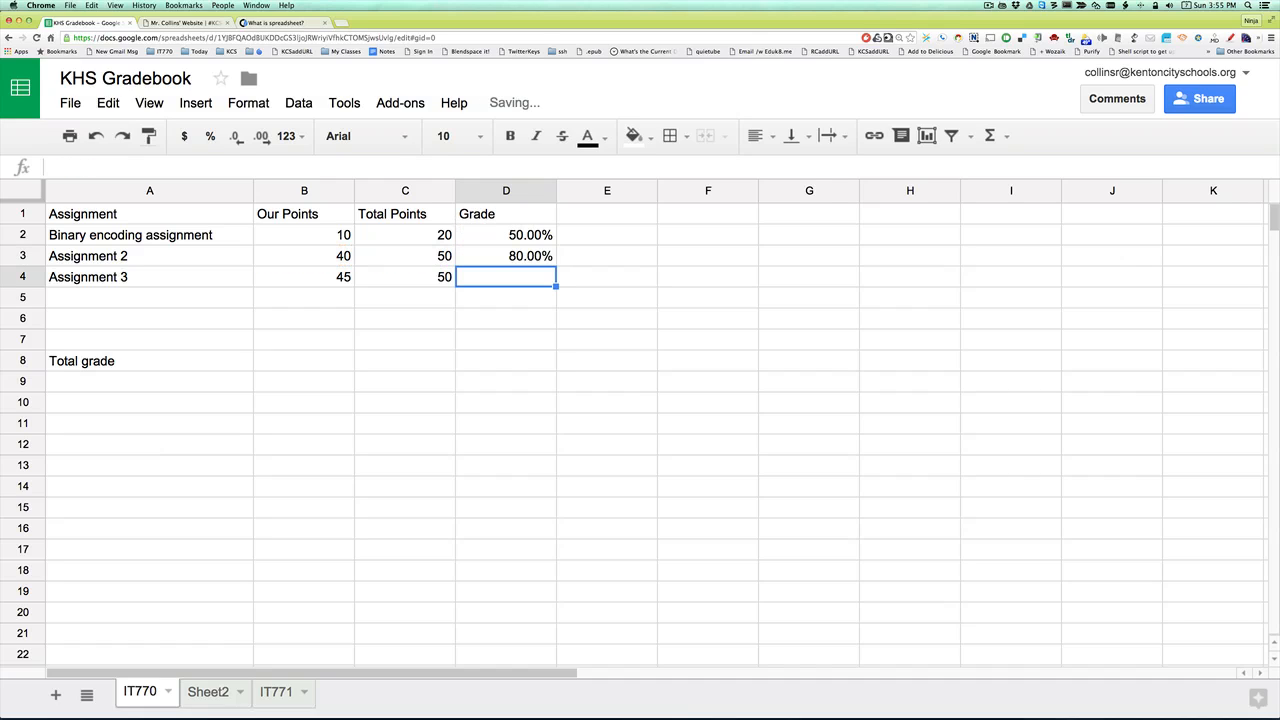
# Fill the D2 grade formula down the Grade column through D7.
pyautogui.click(521, 234)
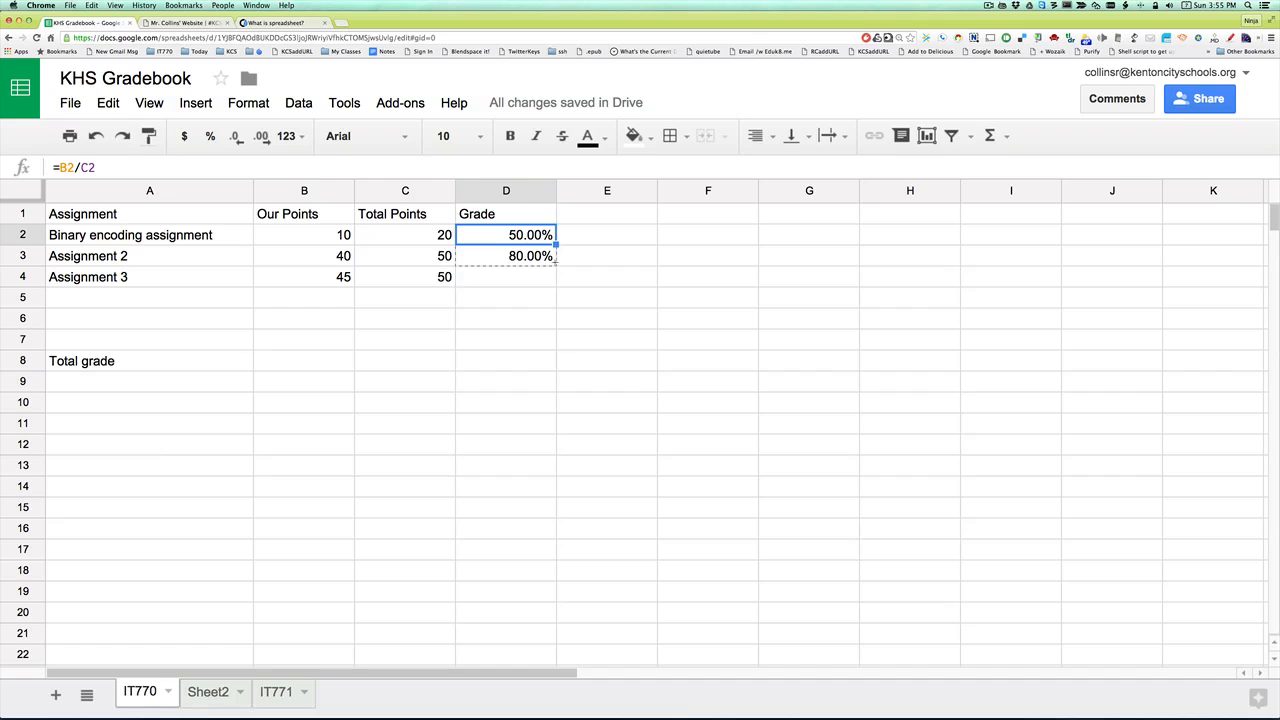
pyautogui.moveTo(554, 259); pyautogui.dragTo(549, 340)
# Examine the copied formulas in D3 to D6 and the Total Points cells C5 to C7 that the lower rows refer to.
pyautogui.click(518, 279)
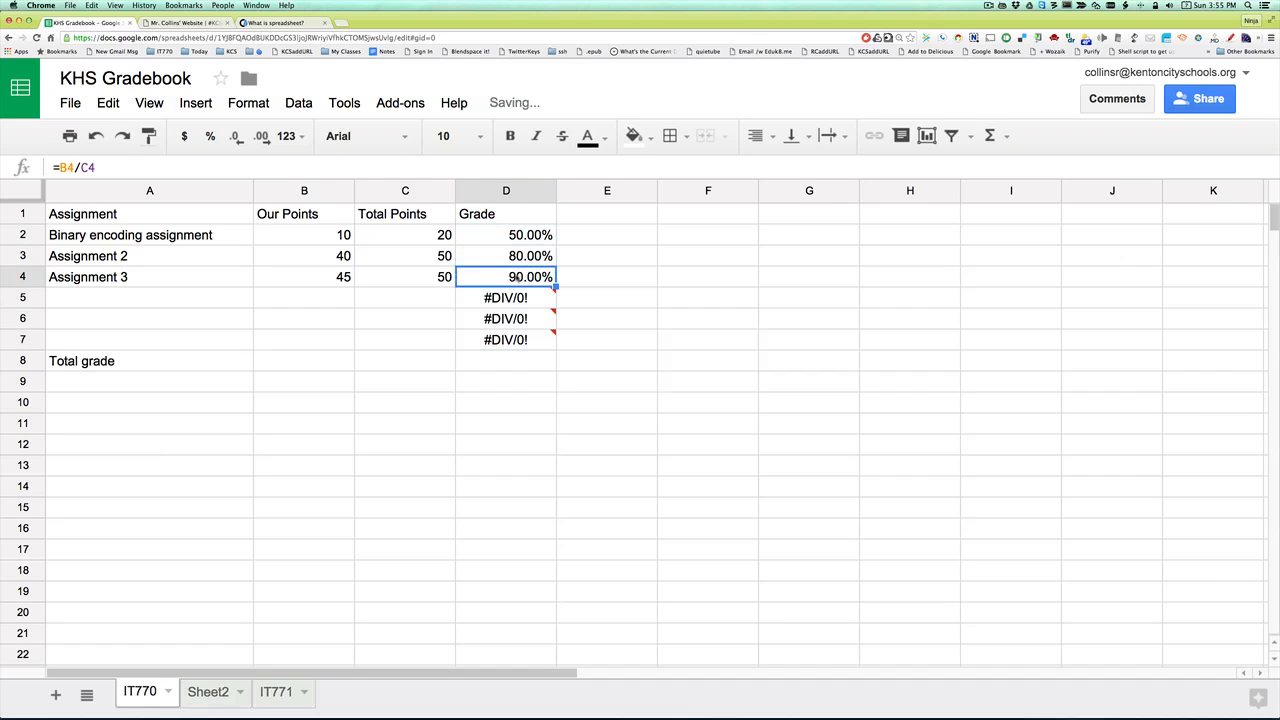
pyautogui.click(511, 256)
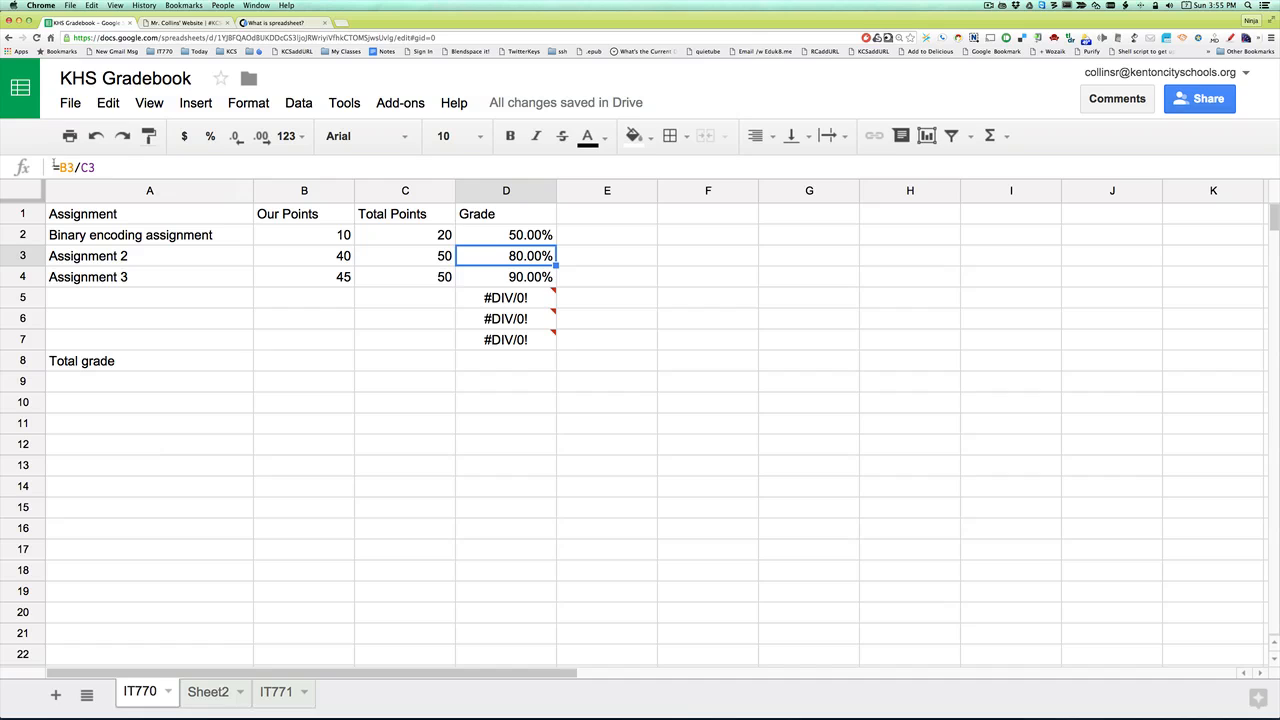
pyautogui.click(517, 282)
pyautogui.click(486, 297)
pyautogui.click(512, 320)
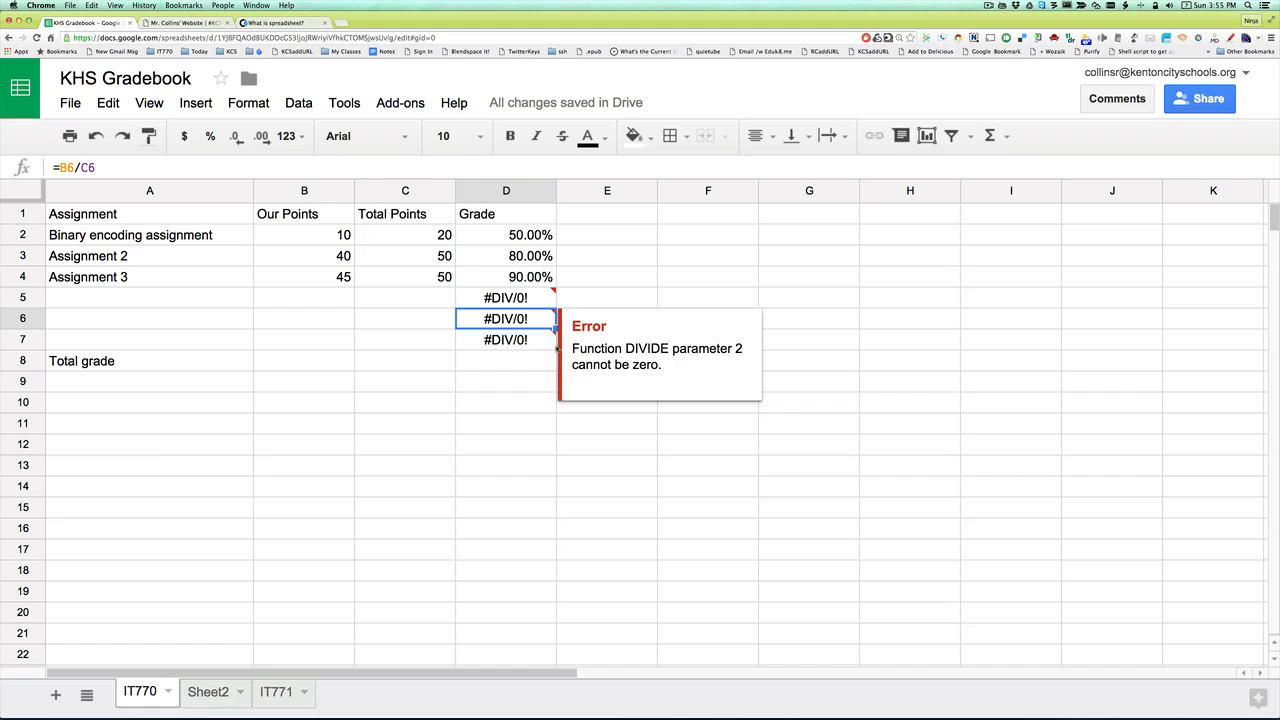
pyautogui.click(405, 300)
pyautogui.click(401, 326)
pyautogui.click(406, 345)
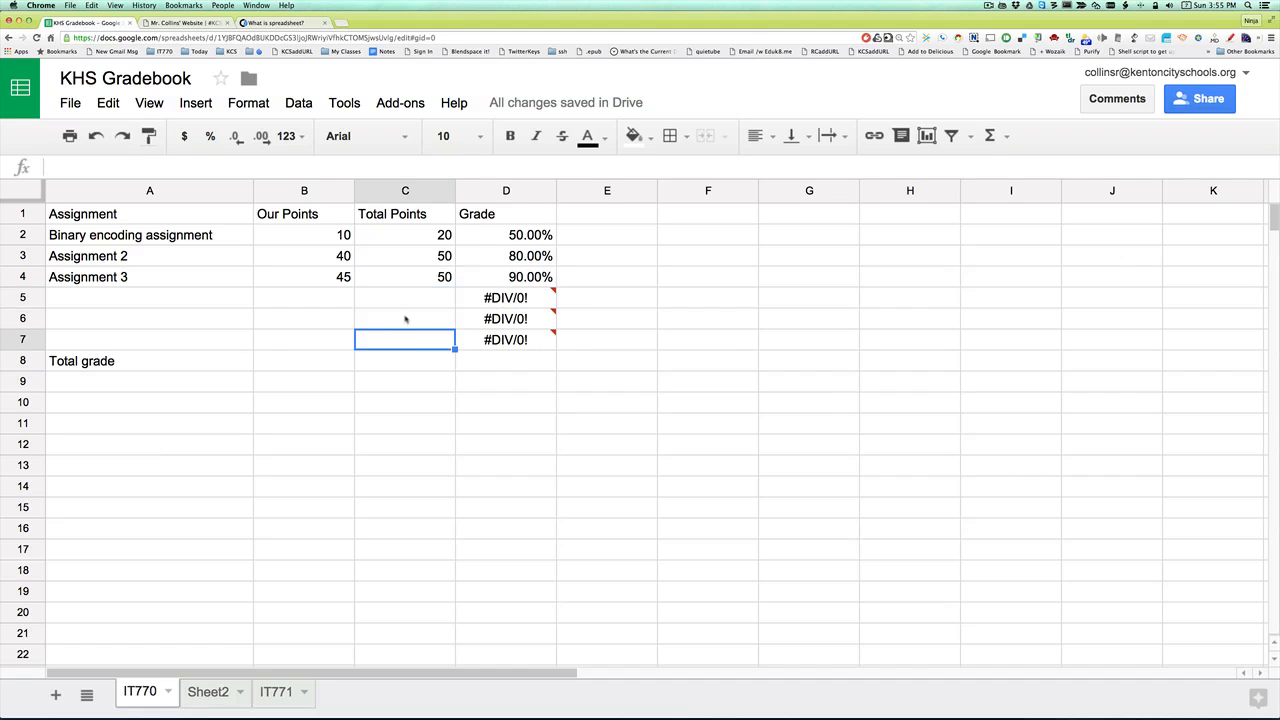
pyautogui.moveTo(407, 317); pyautogui.dragTo(408, 305)
pyautogui.click(408, 305)
pyautogui.click(534, 303)
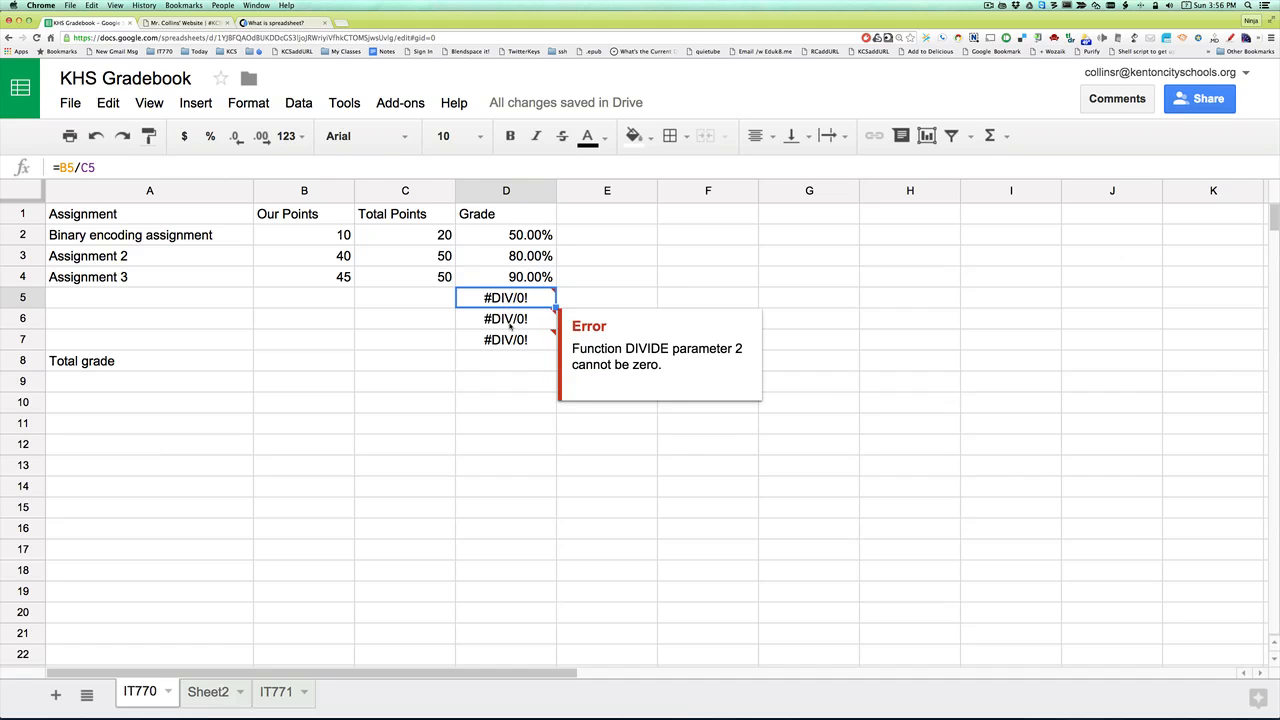
# Add Assignment 4 in row 5 with 30 Our Points and 50 Total Points.
pyautogui.click(193, 305)
pyautogui.write('Assignment')
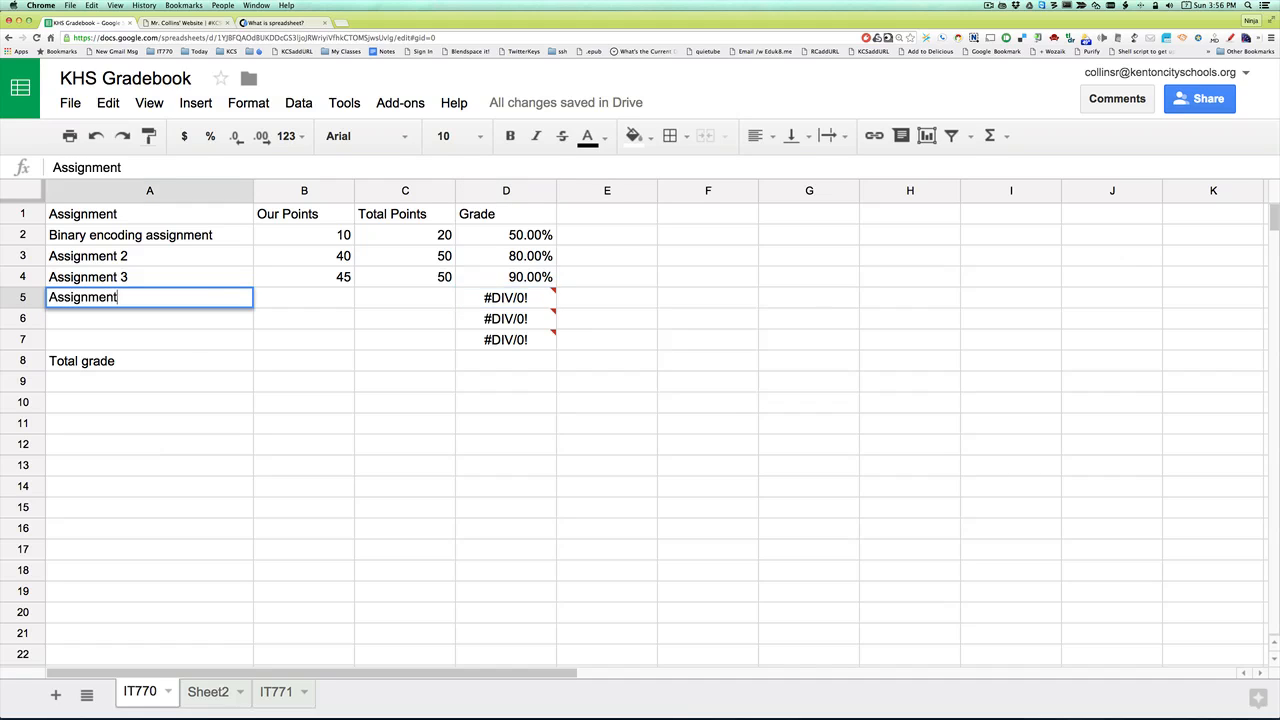
pyautogui.write(' 4')
pyautogui.press('Tab')
pyautogui.press('Tab')
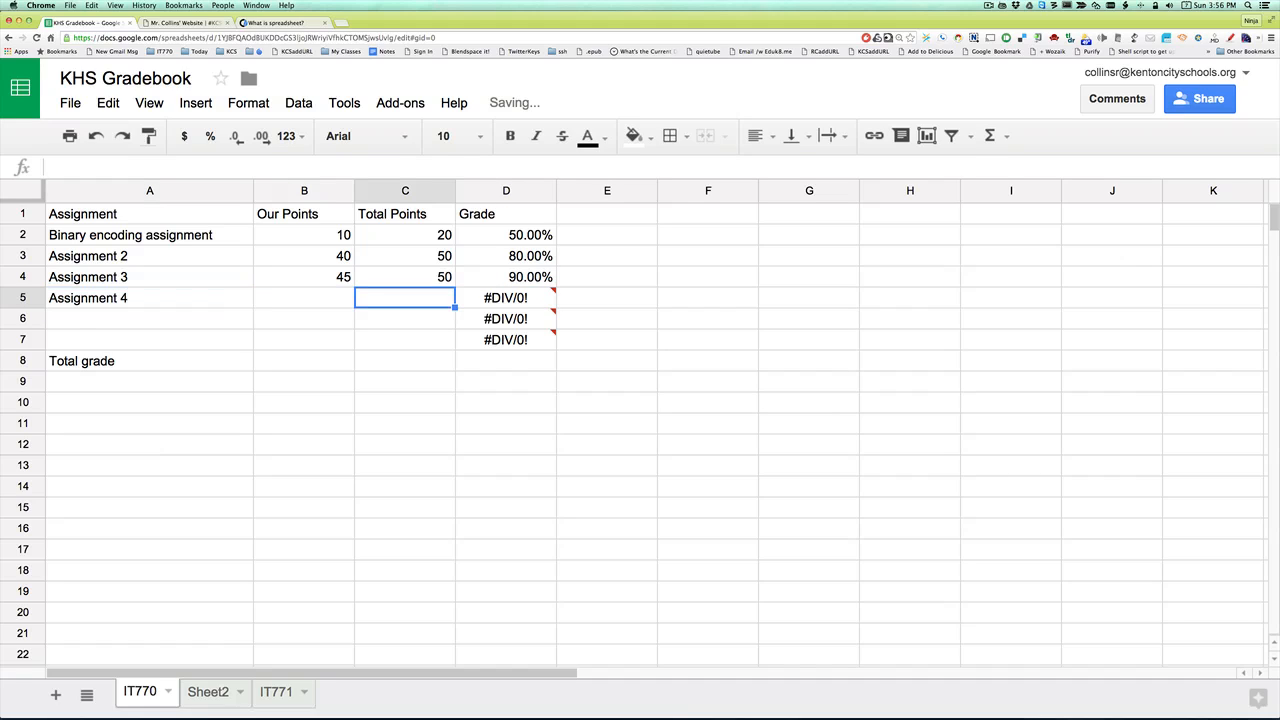
pyautogui.write('50')
pyautogui.hotkey('shift', 'Tab')
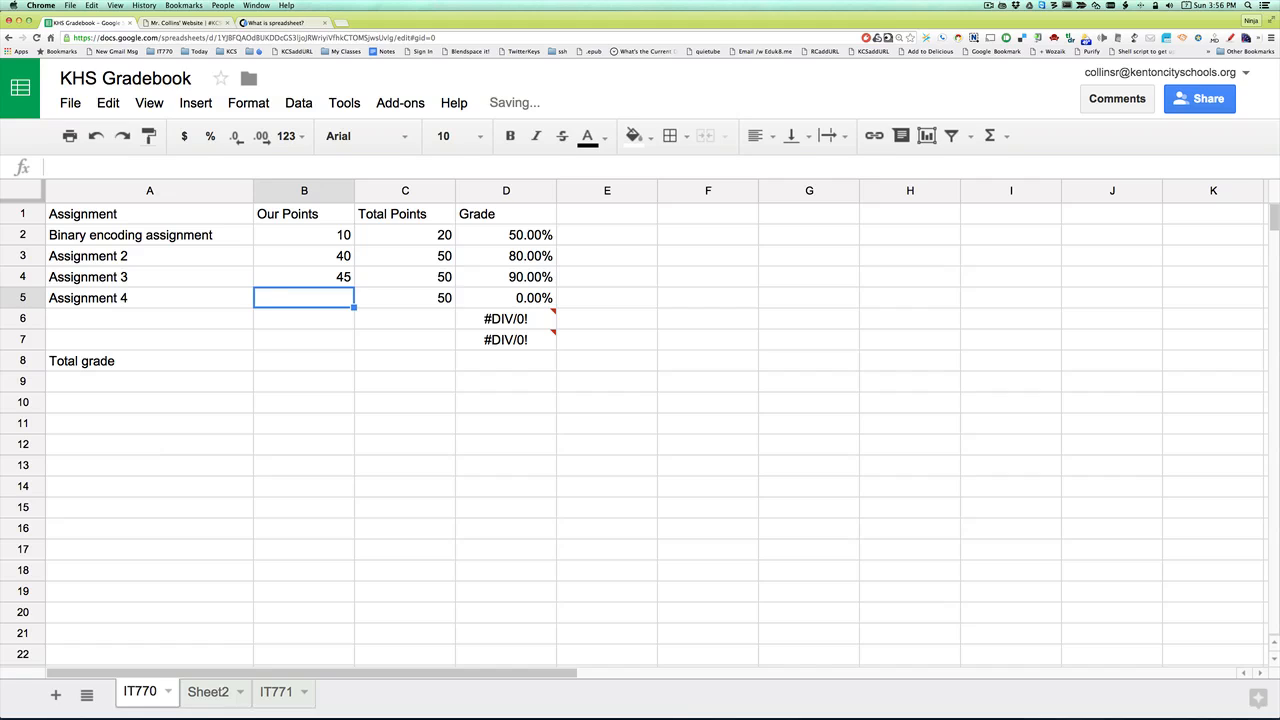
pyautogui.write('30')
pyautogui.press('Return')
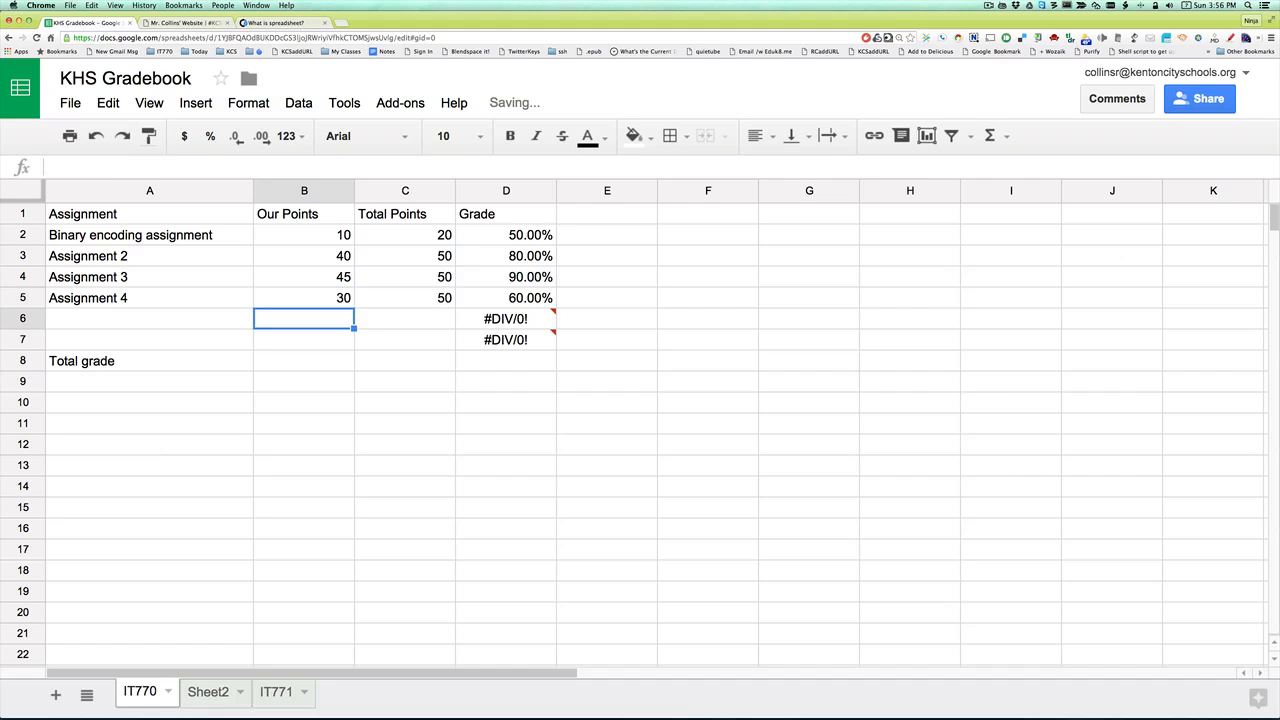
# Add an entry named Test in row 6 with 200 Total Points and select its Our Points cell.
pyautogui.click(112, 322)
pyautogui.write('Test')
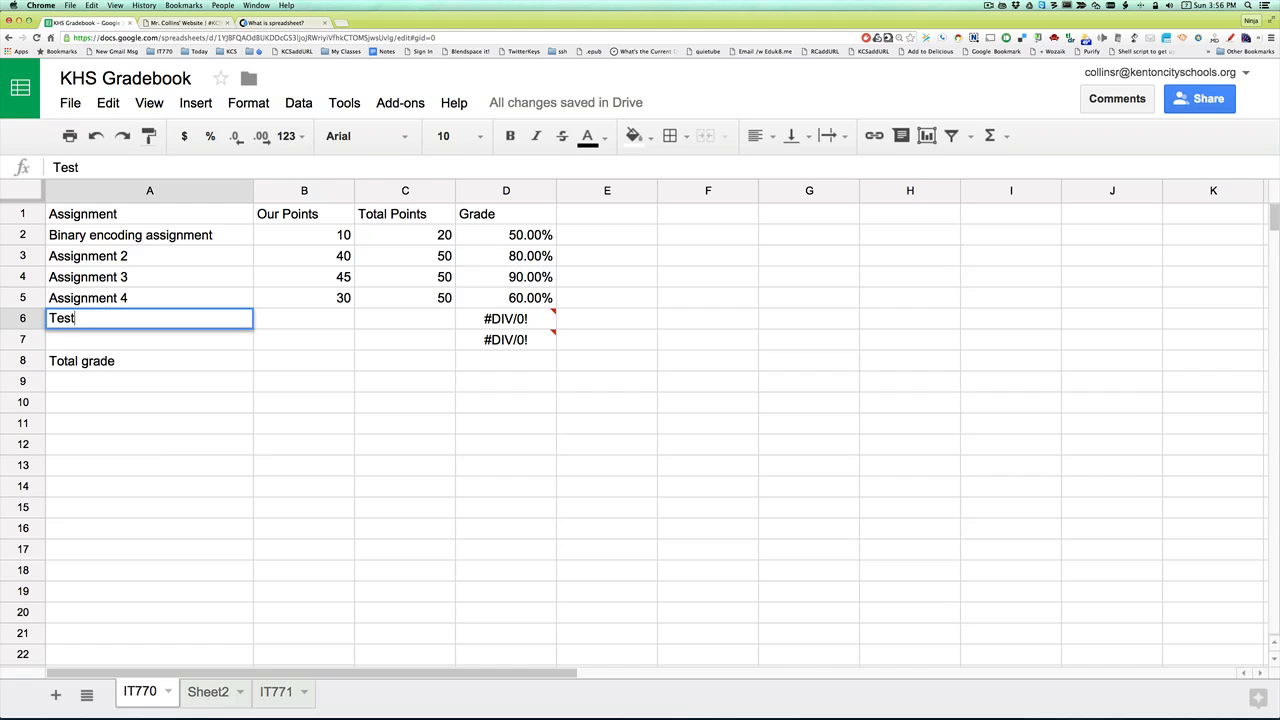
pyautogui.press('Tab')
pyautogui.press('Tab')
pyautogui.write('200')
pyautogui.press('Return')
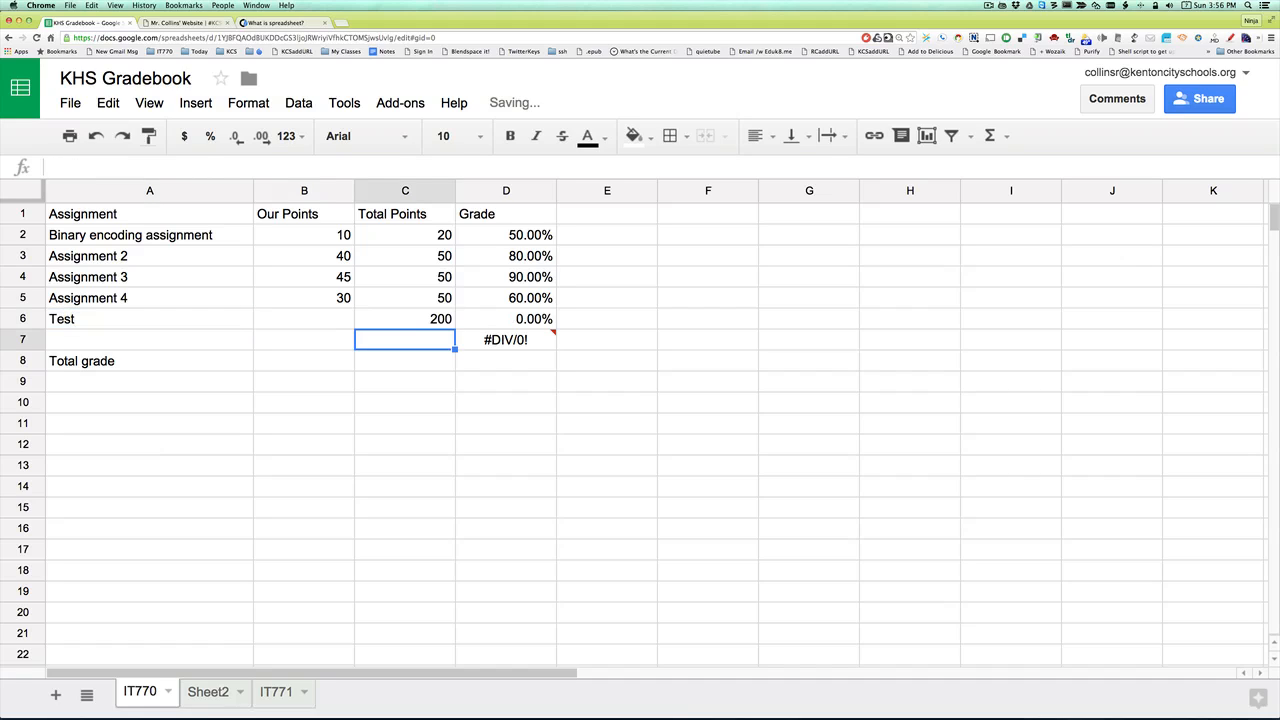
pyautogui.press('Left')
pyautogui.press('Up')
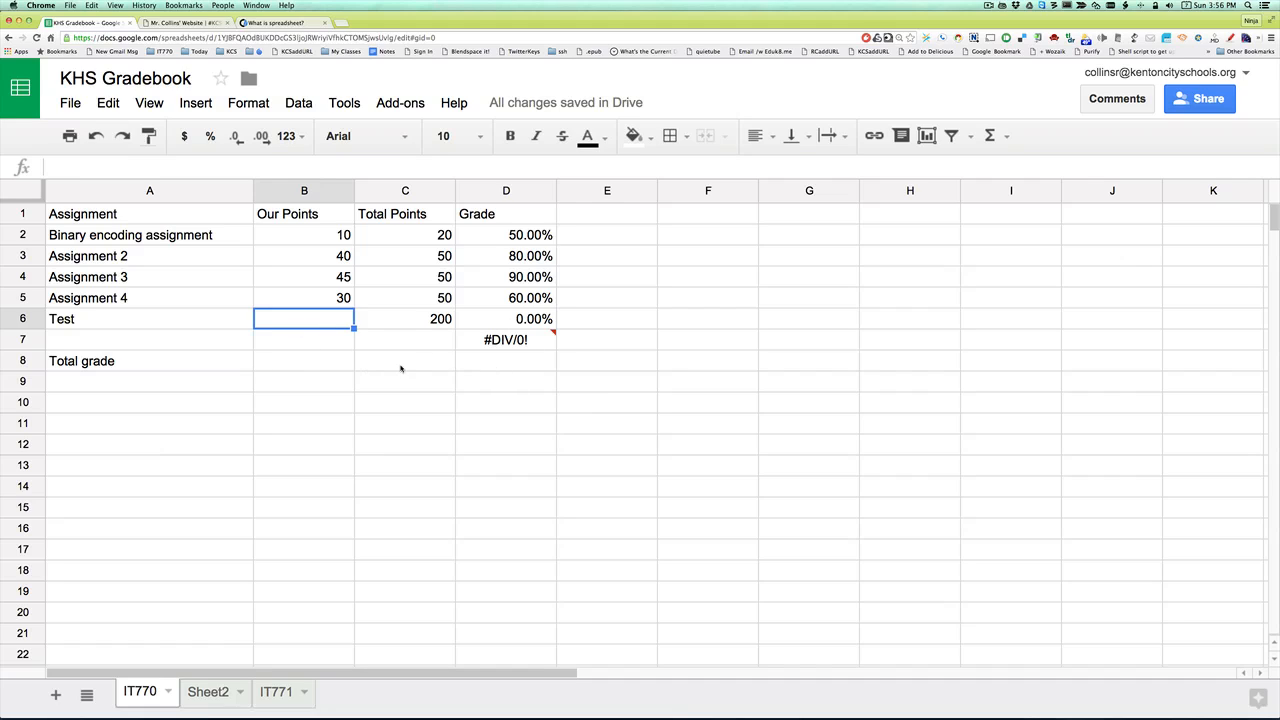
# Total the Our Points column in B8 with the formula =sum(b2:b7) and reselect that cell.
pyautogui.click(286, 367)
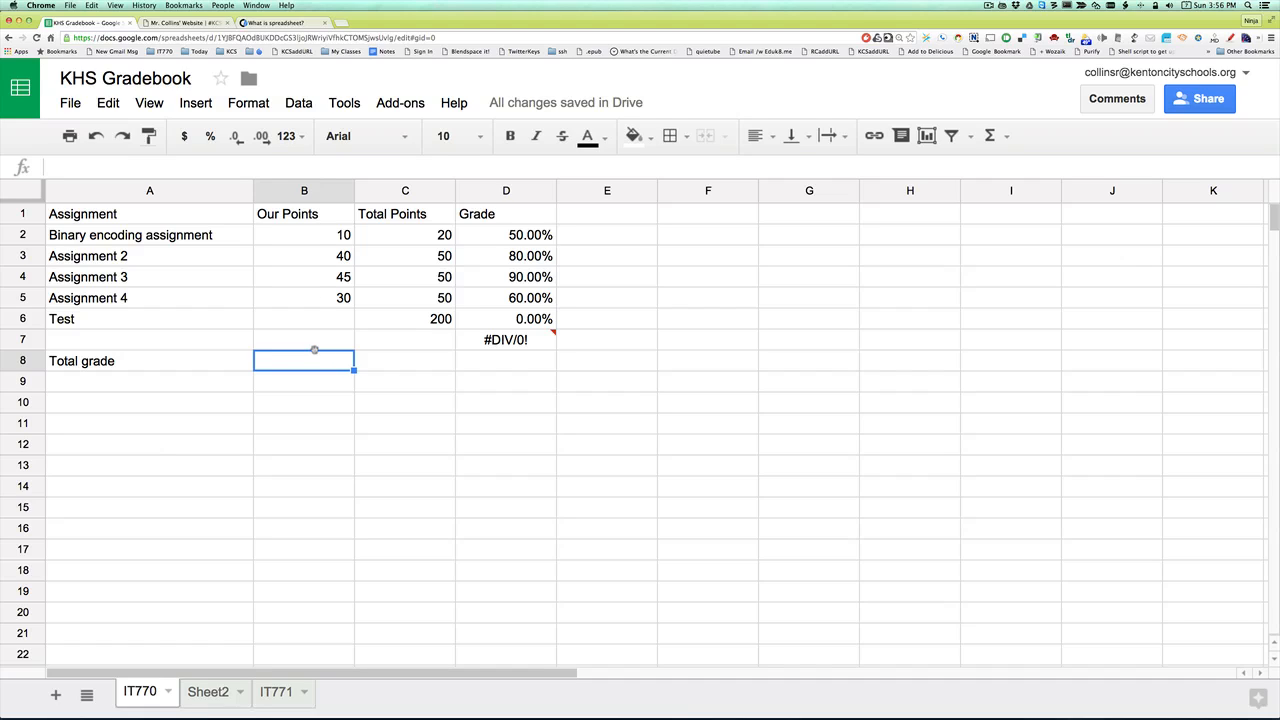
pyautogui.write('=')
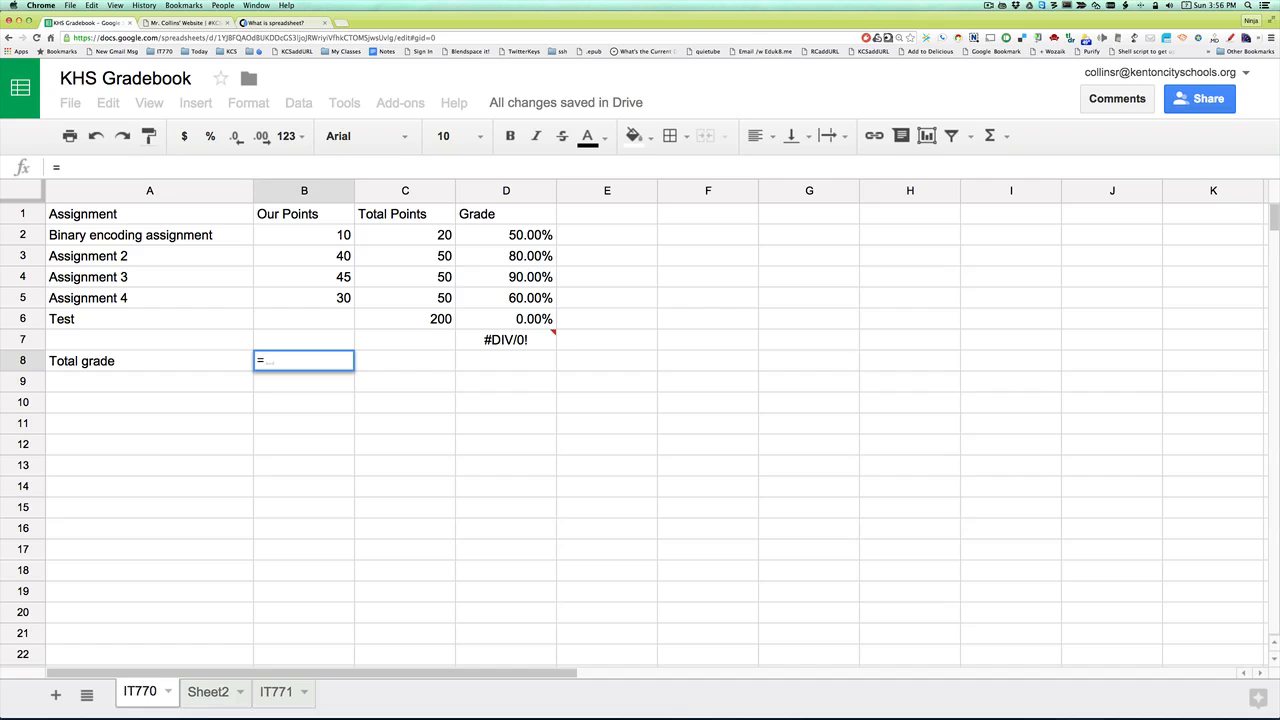
pyautogui.write('sum')
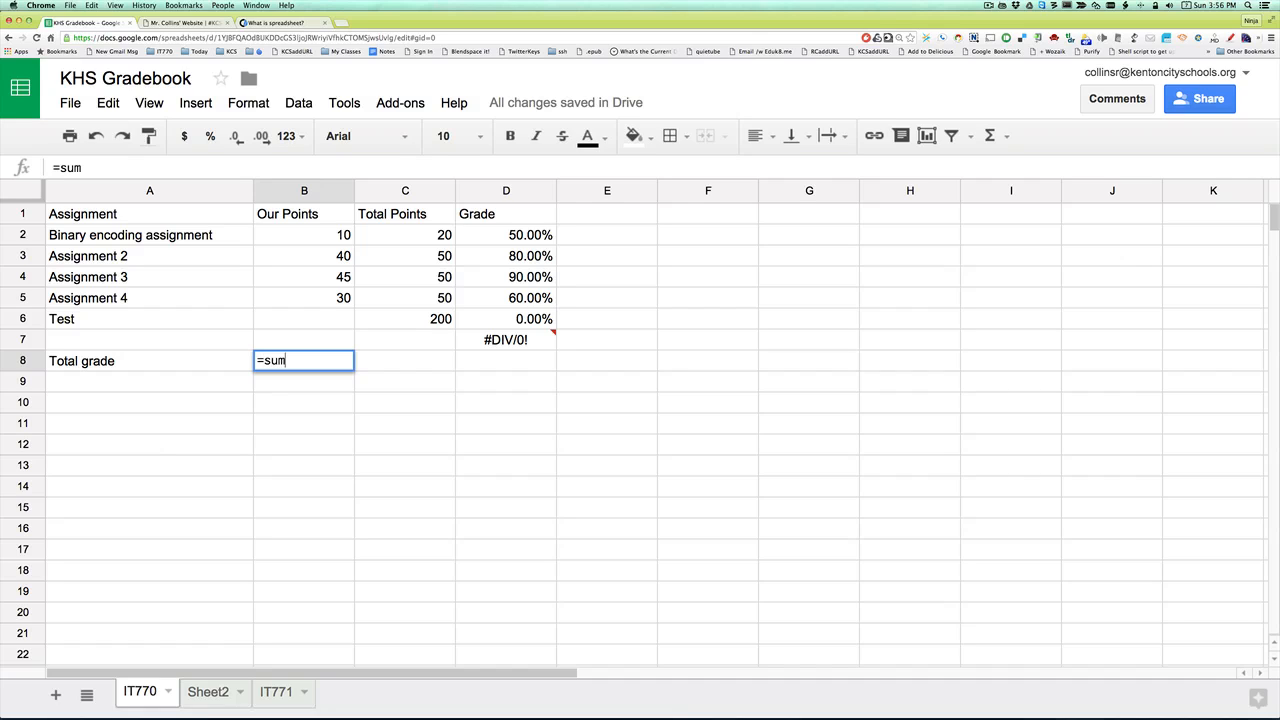
pyautogui.write('(')
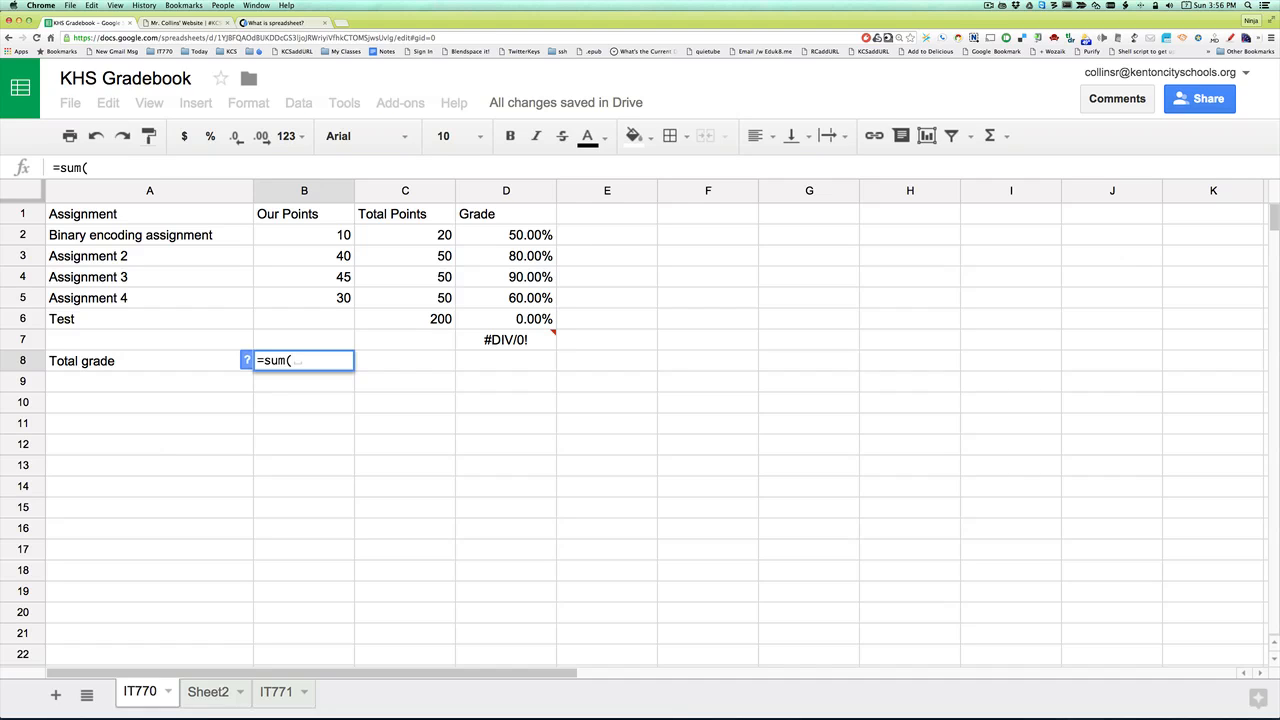
pyautogui.write('b2')
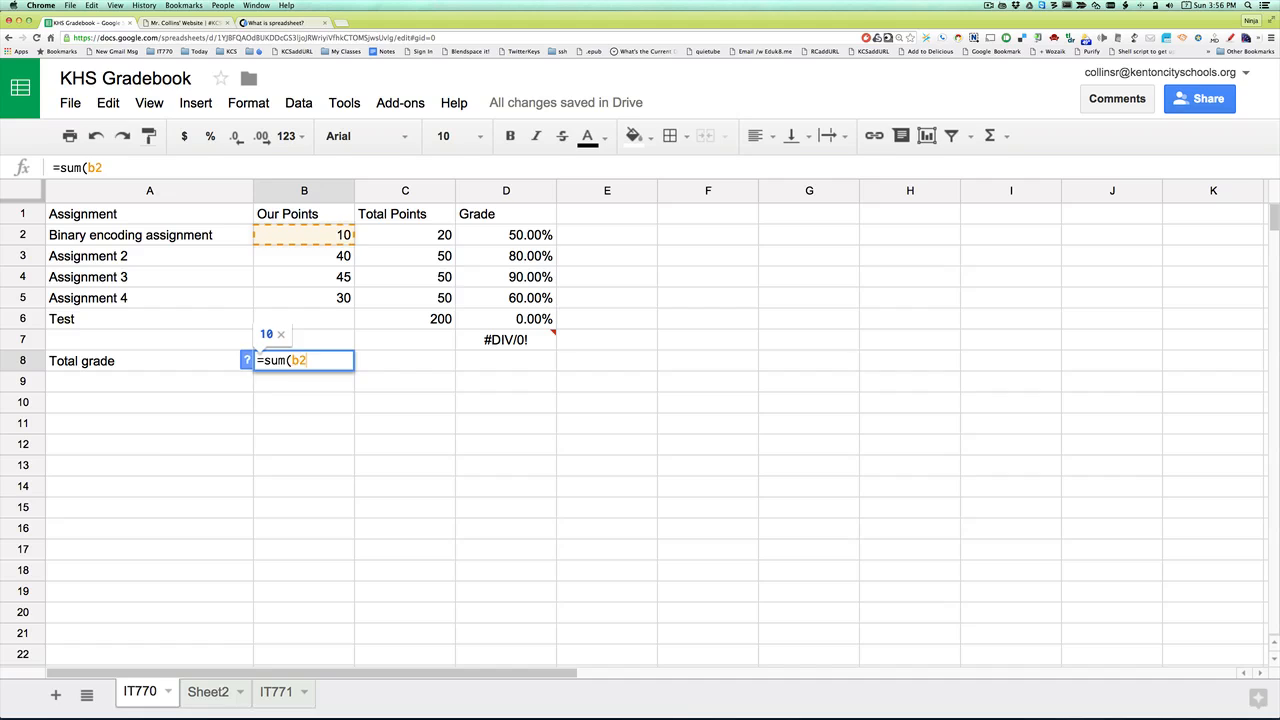
pyautogui.write(':b7')
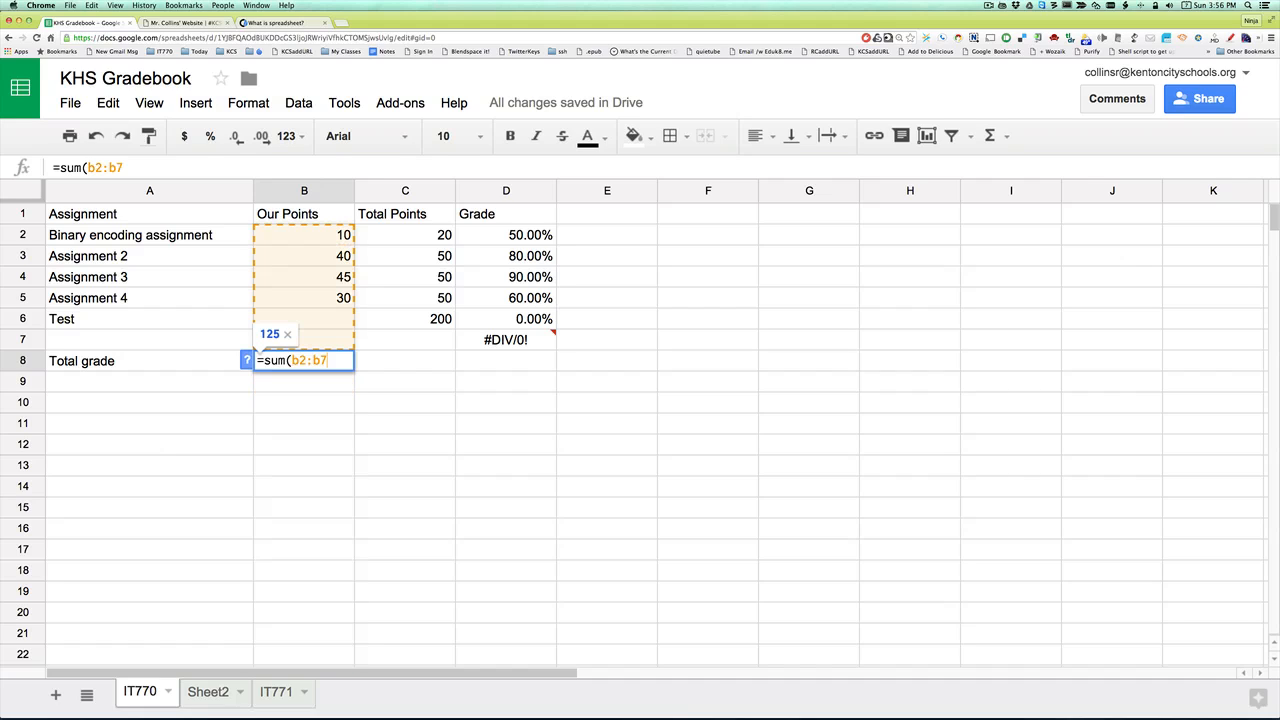
pyautogui.write(')')
pyautogui.press('Return')
pyautogui.press('Up')
pyautogui.press('Right')
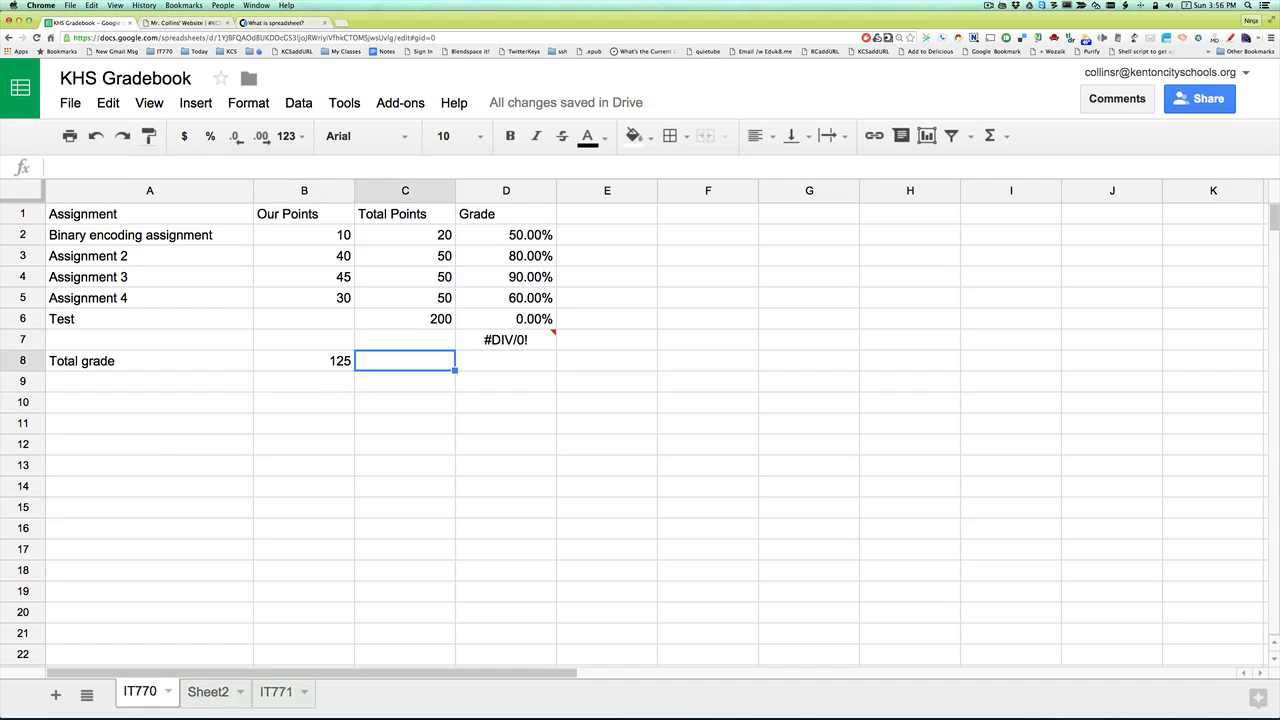
pyautogui.click(304, 366)
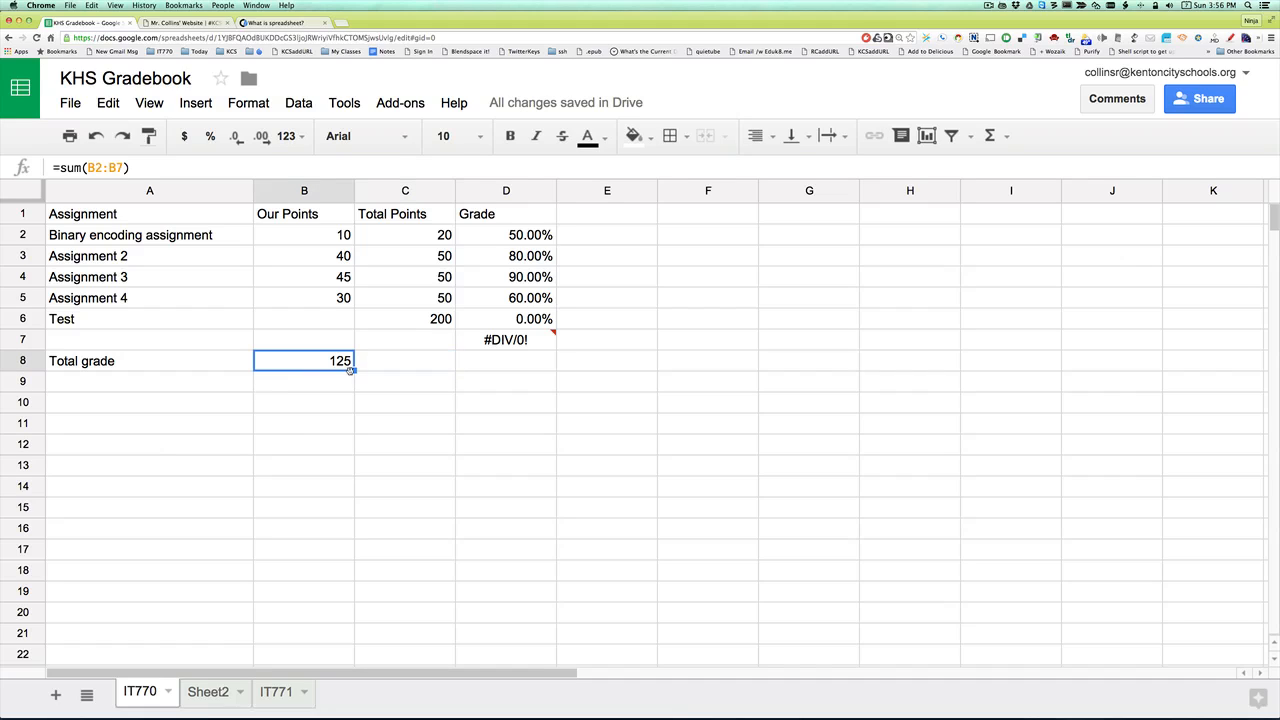
# Copy the sum formula from B8 into C8 and the grade formula from D7 into D8.
pyautogui.moveTo(412, 369); pyautogui.dragTo(413, 368)
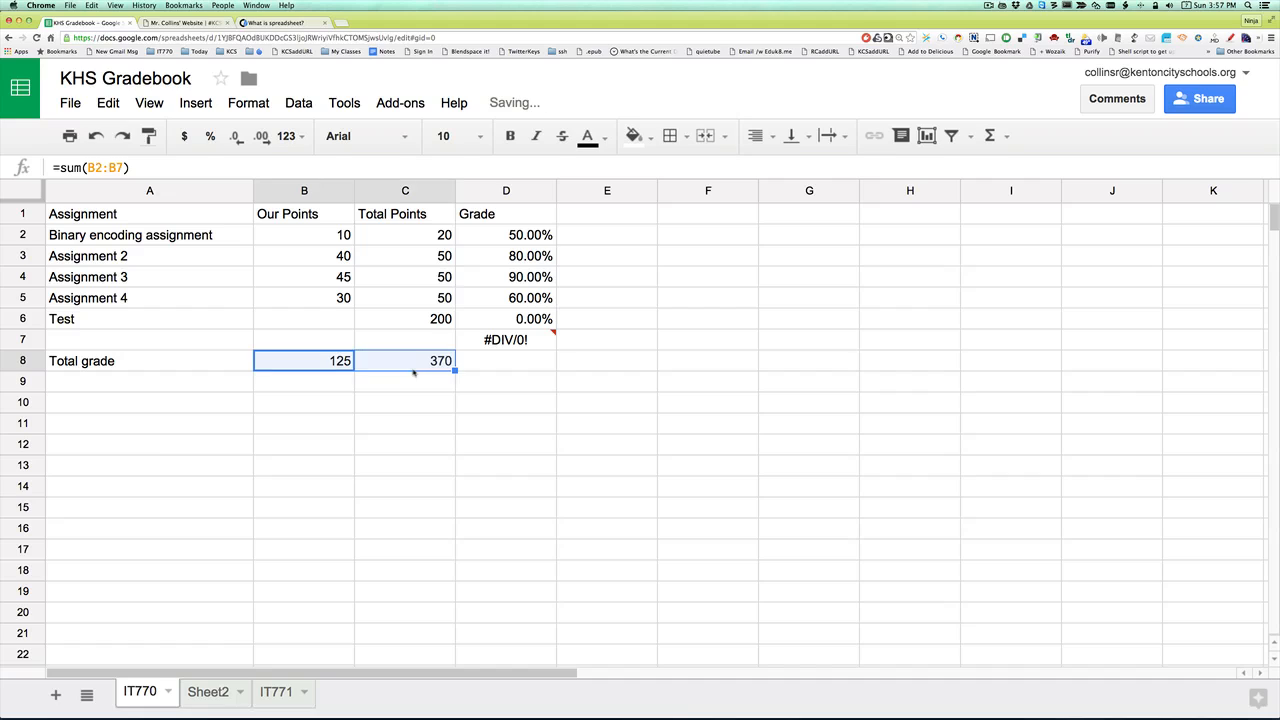
pyautogui.click(412, 365)
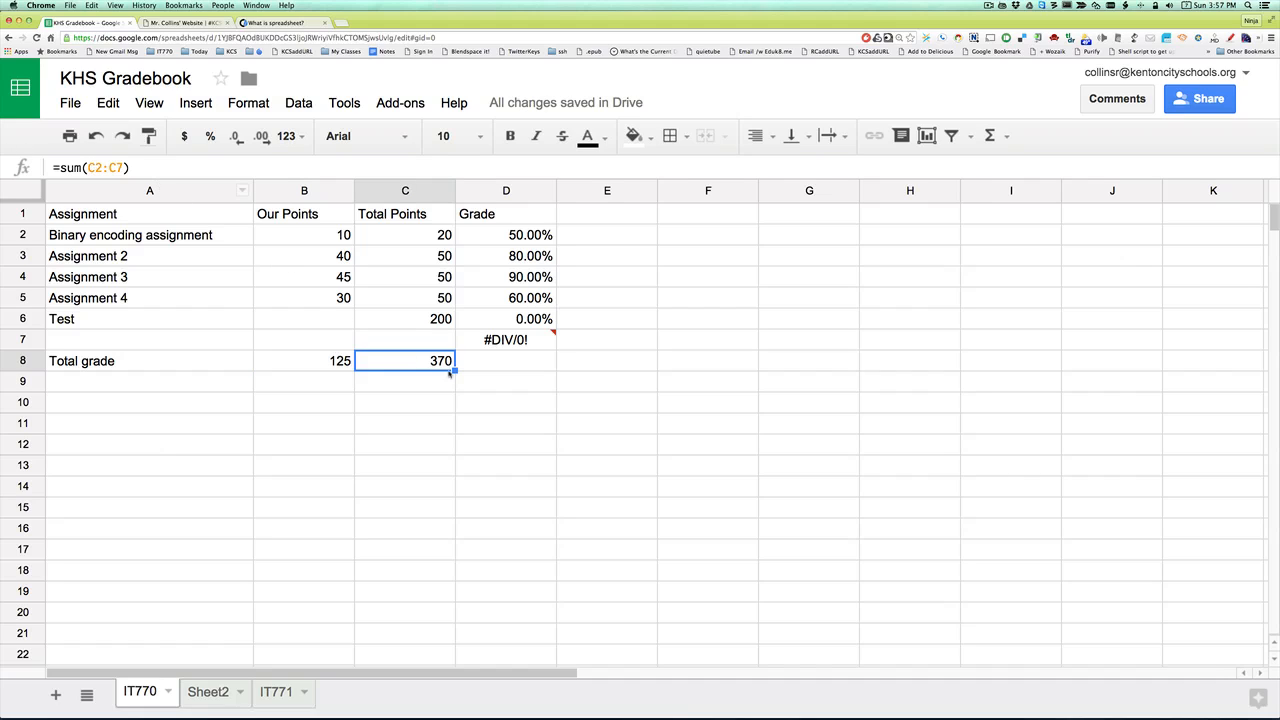
pyautogui.click(490, 366)
pyautogui.click(549, 342)
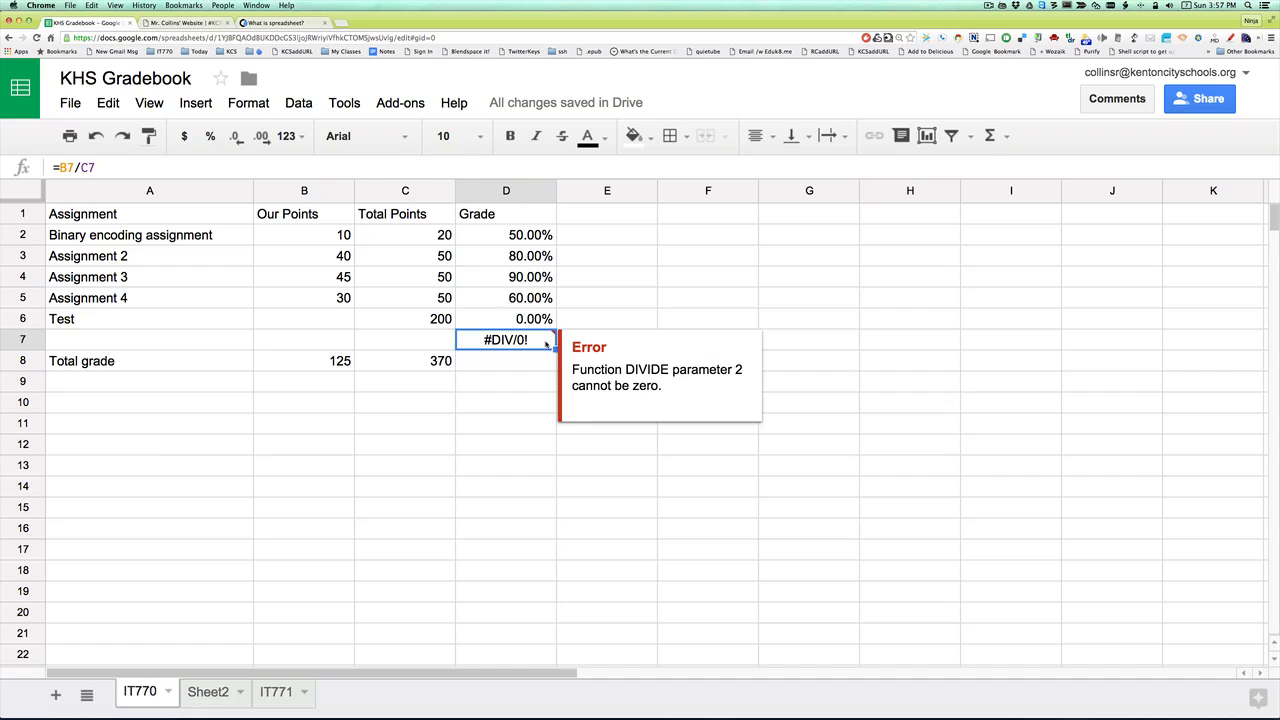
pyautogui.moveTo(555, 361); pyautogui.dragTo(554, 363)
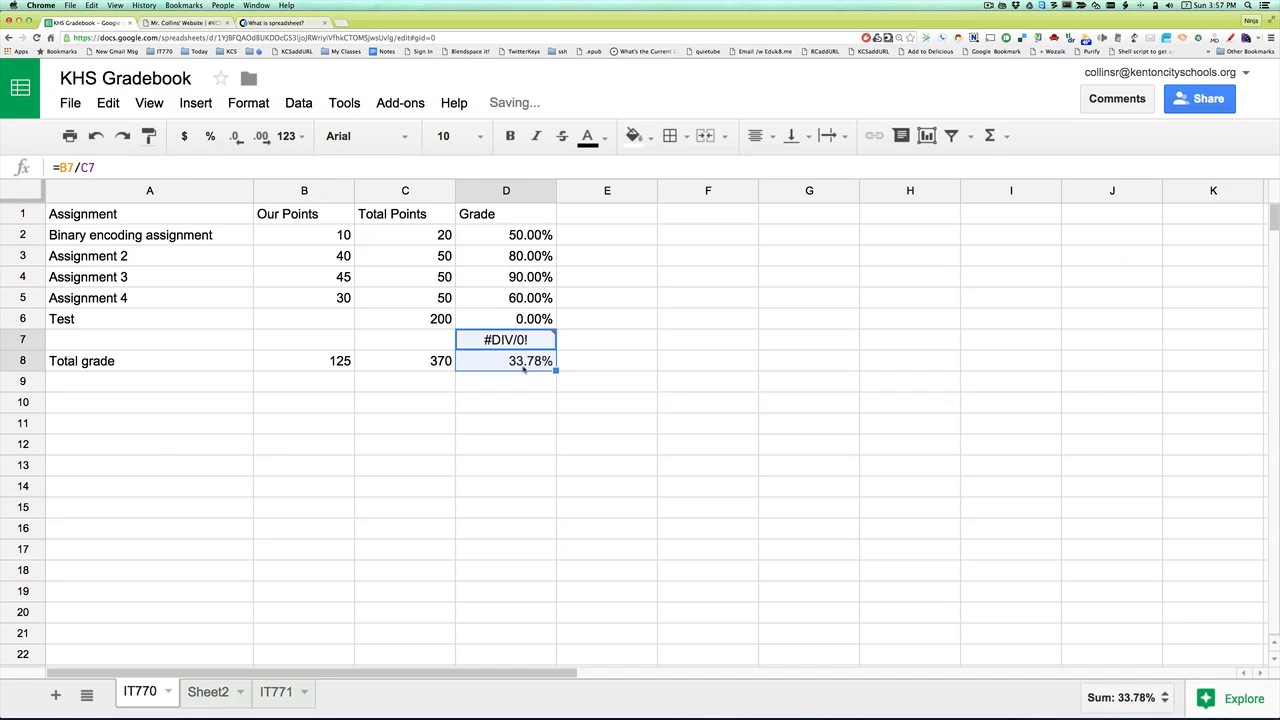
pyautogui.click(522, 368)
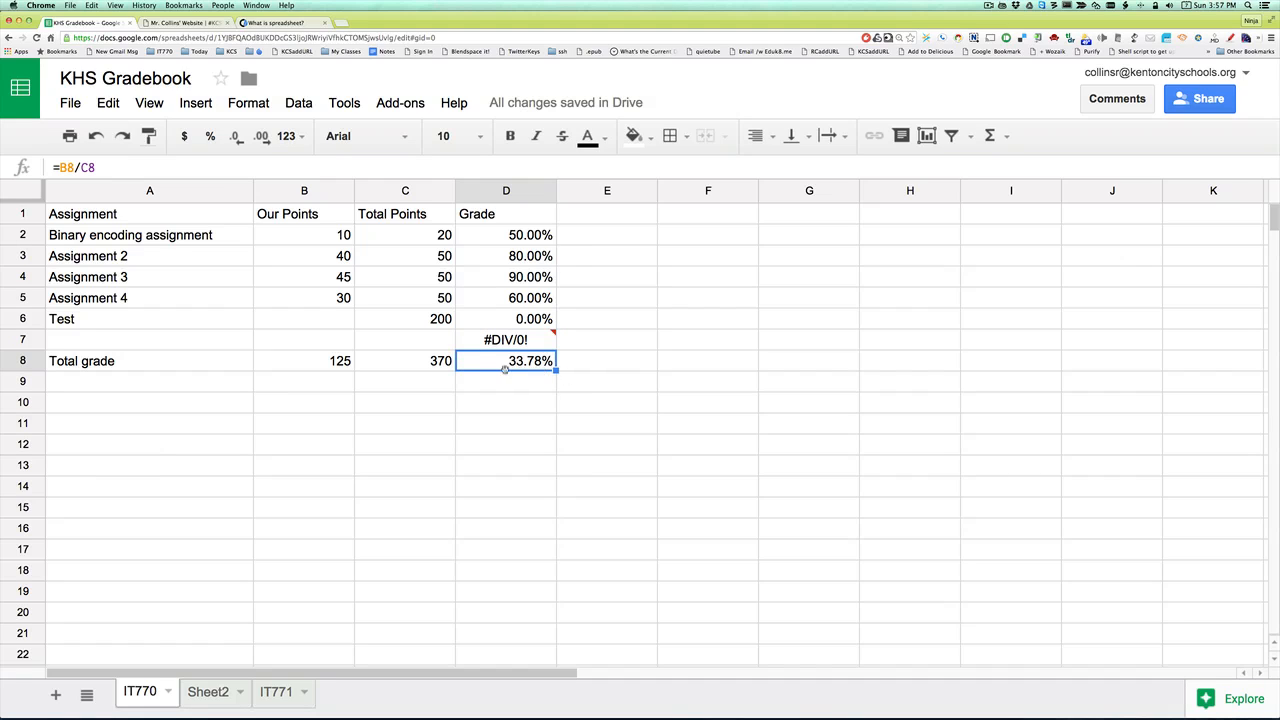
# Try a score of 180 for the Test's Our Points in B6 and check the total grade in D8.
pyautogui.click(325, 321)
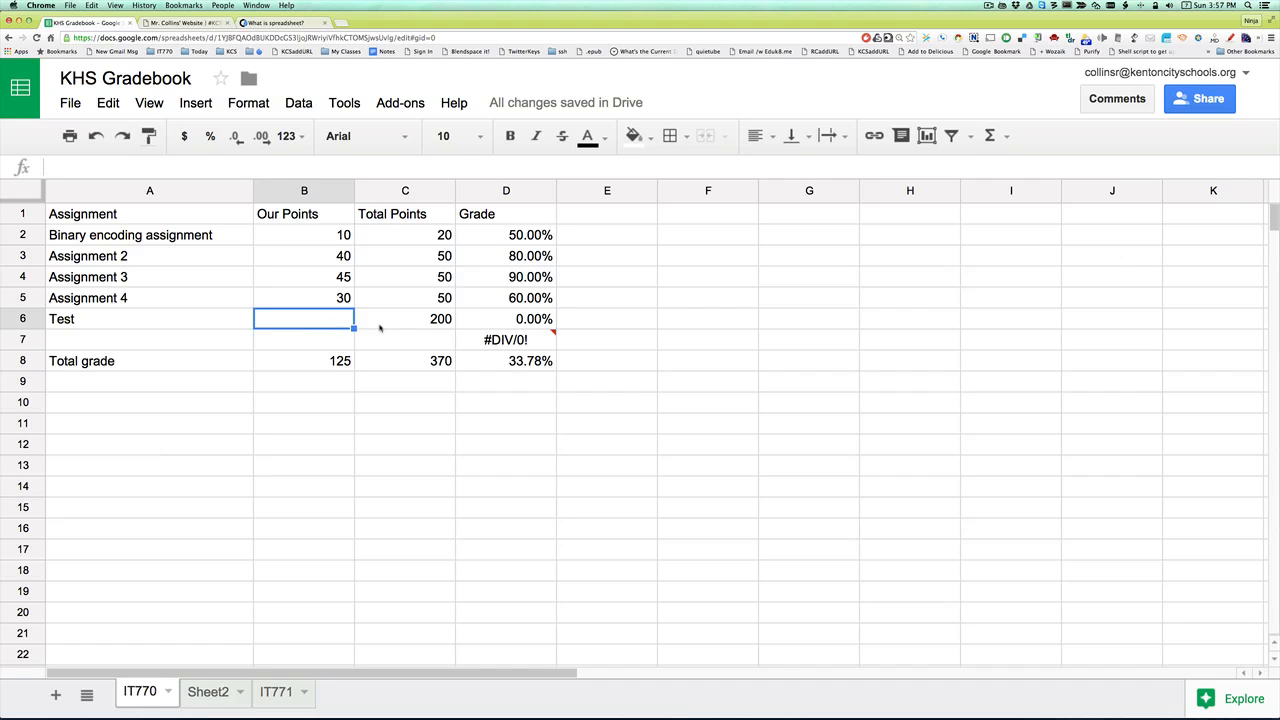
pyautogui.write('150')
pyautogui.press('BackSpace')
pyautogui.press('BackSpace')
pyautogui.write('80')
pyautogui.press('Return')
pyautogui.click(510, 364)
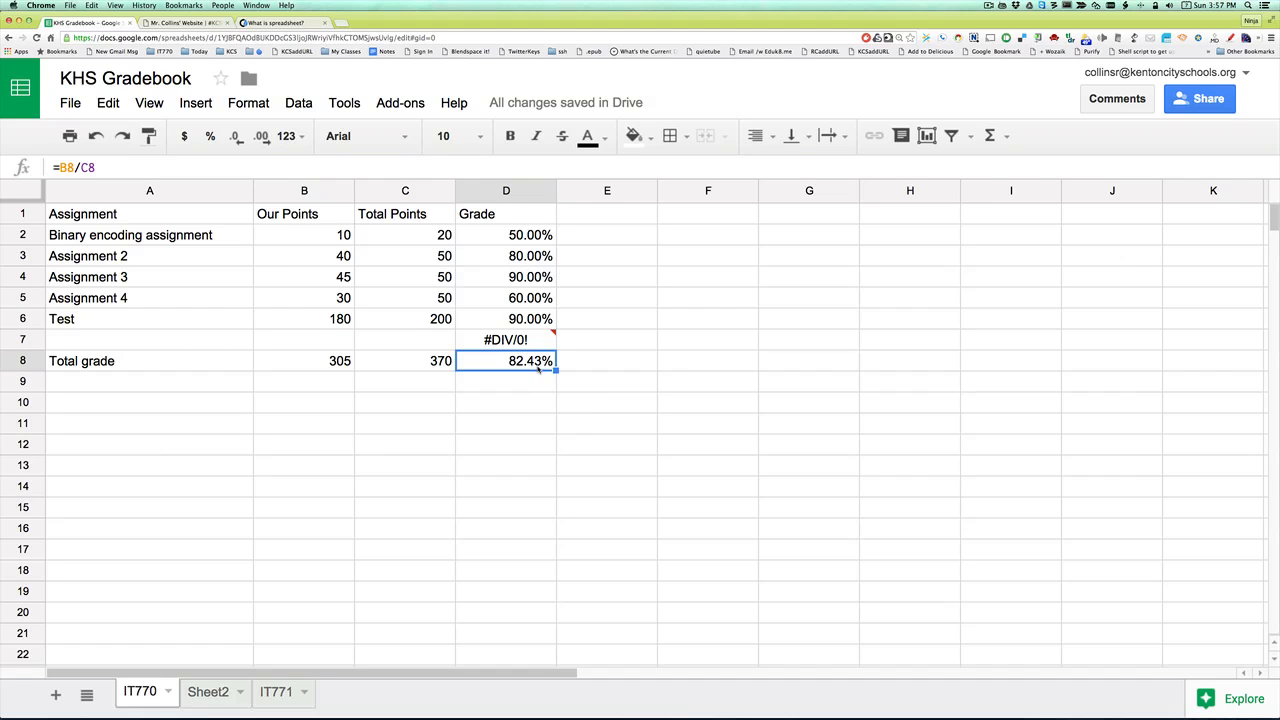
# Try a lower score of 120 for the Test's Our Points in B6.
pyautogui.click(338, 322)
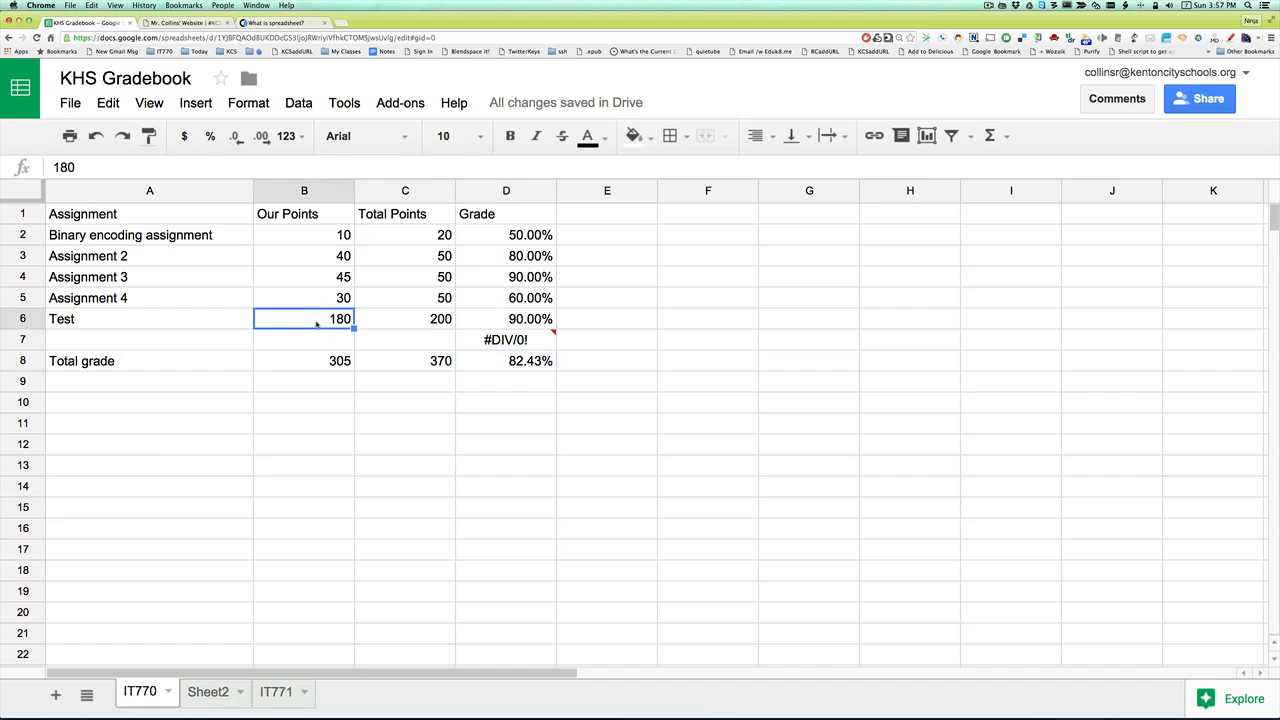
pyautogui.write('120')
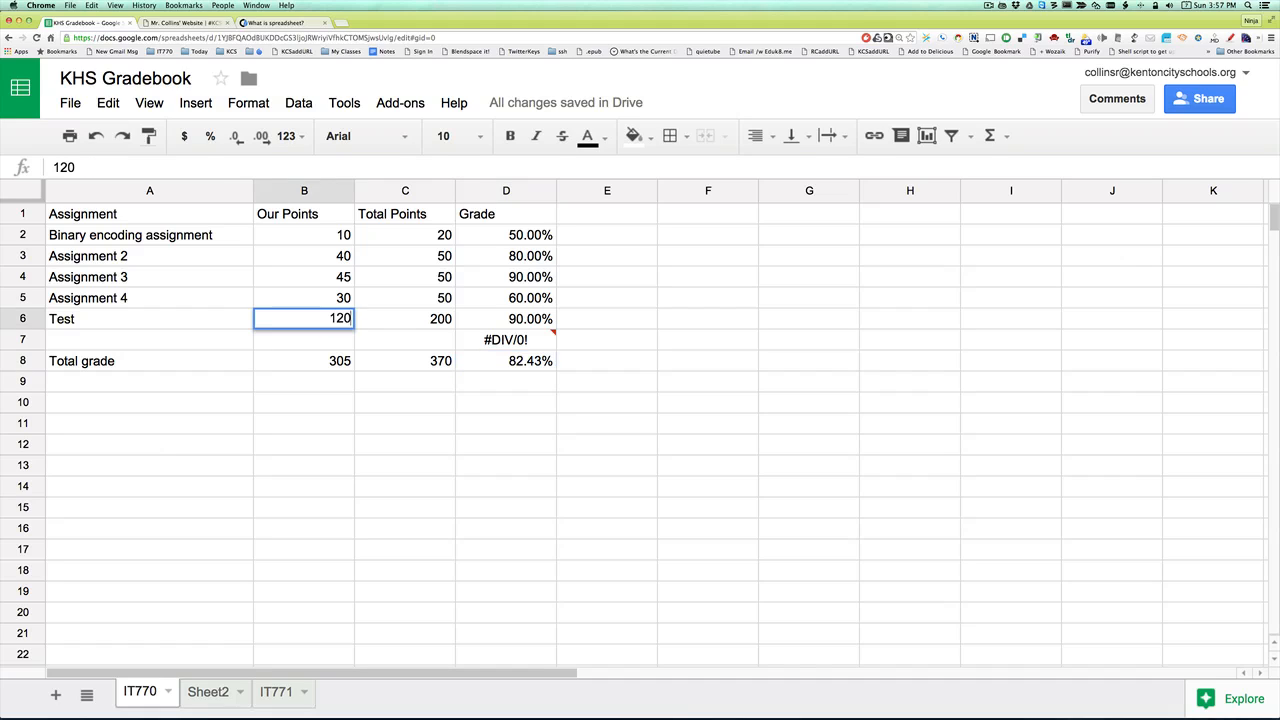
pyautogui.press('Return')
pyautogui.press('Up')
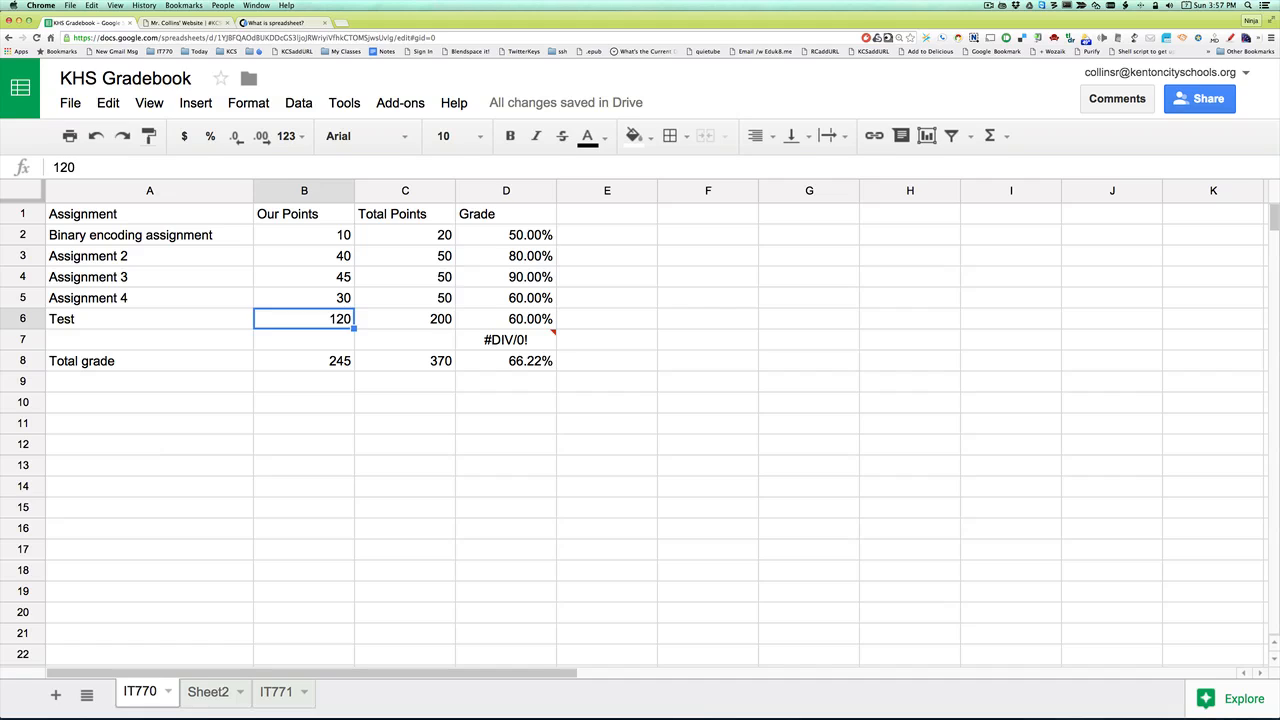
# Try 100 as the Test's Our Points in B6 and set it back to 120.
pyautogui.write('100')
pyautogui.press('Return')
pyautogui.press('Up')
pyautogui.write('120')
pyautogui.press('Return')
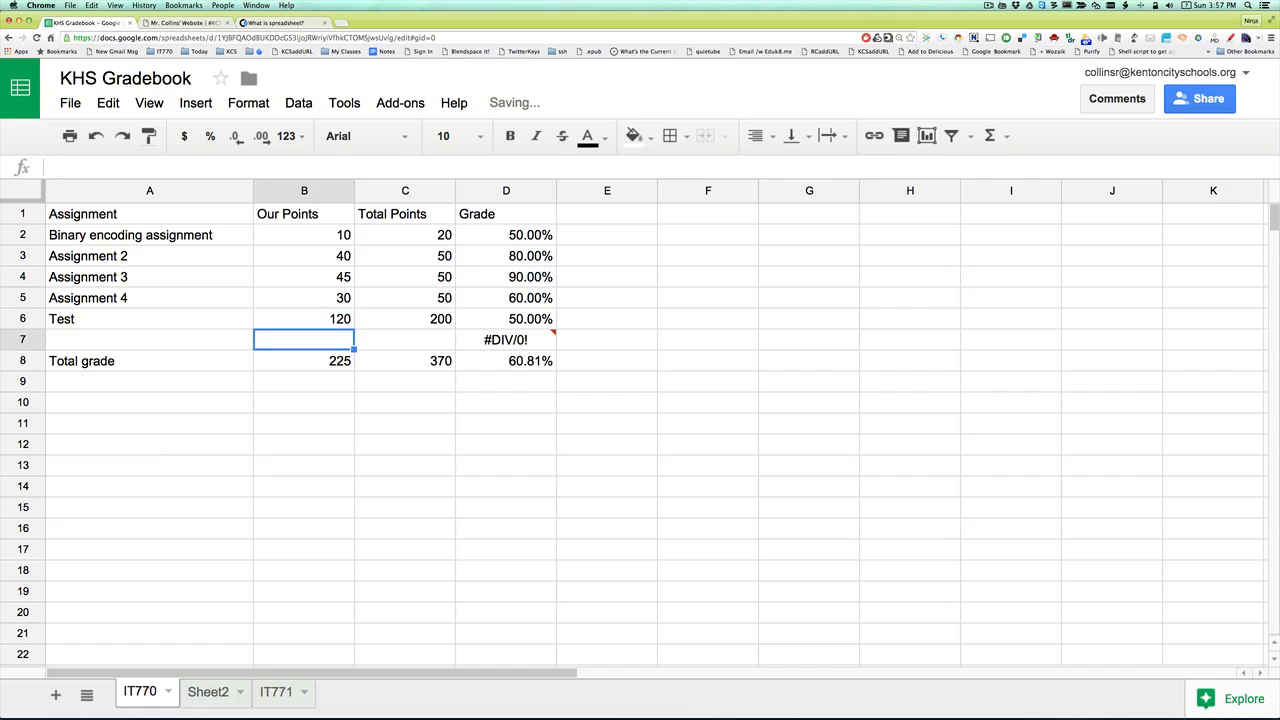
pyautogui.press('Up')
pyautogui.press('Left')
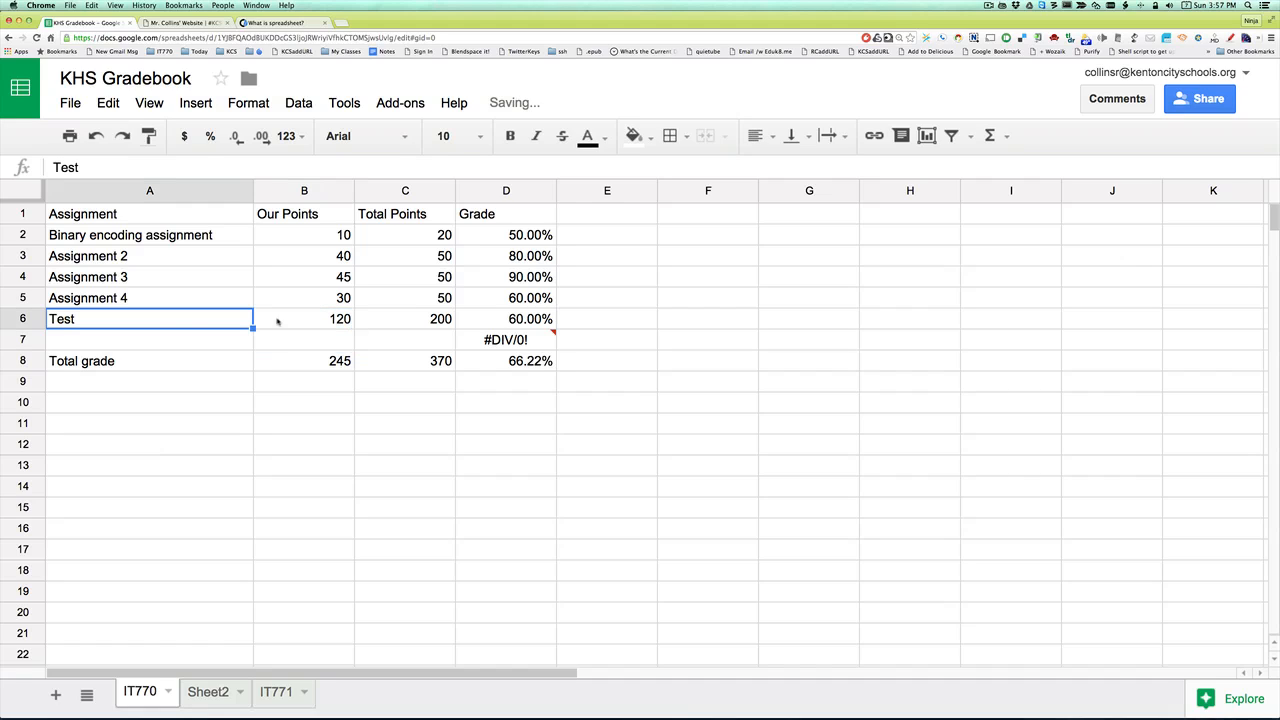
# Clear the Test entry and the leftover grade formula from A6:D7.
pyautogui.click(110, 345)
pyautogui.click(99, 320)
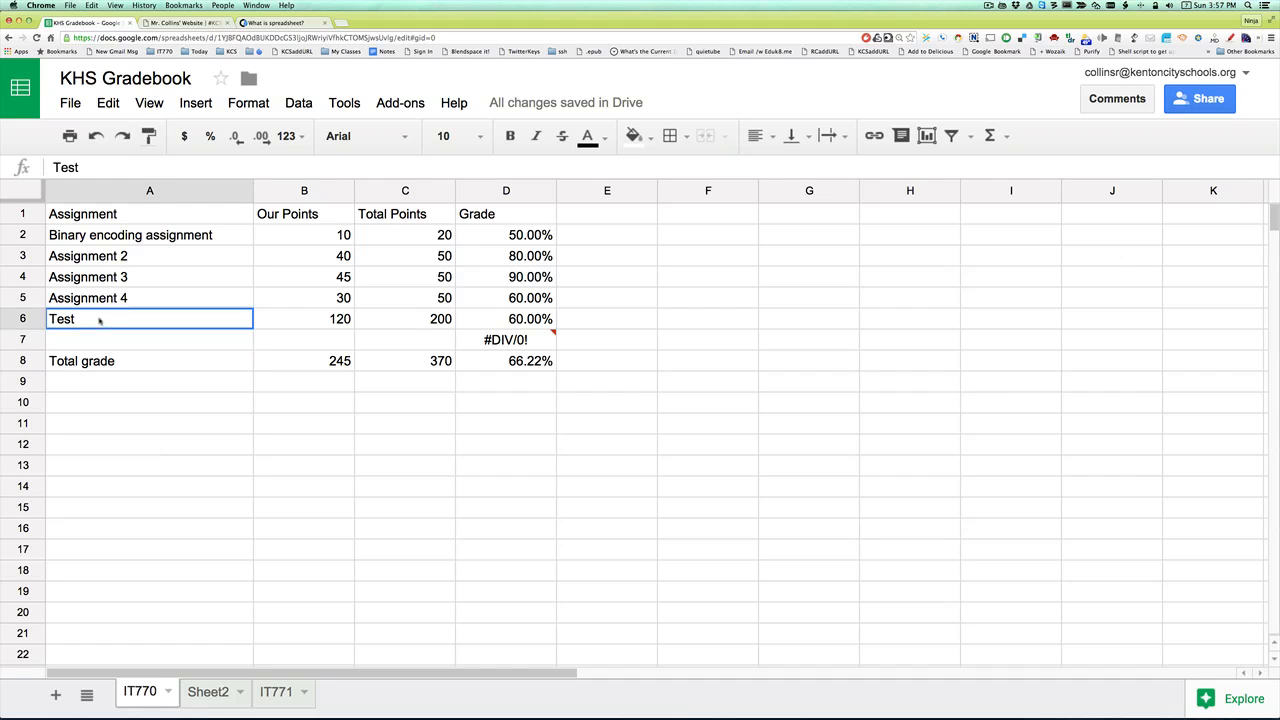
pyautogui.moveTo(99, 320); pyautogui.dragTo(491, 337)
pyautogui.press('Delete')
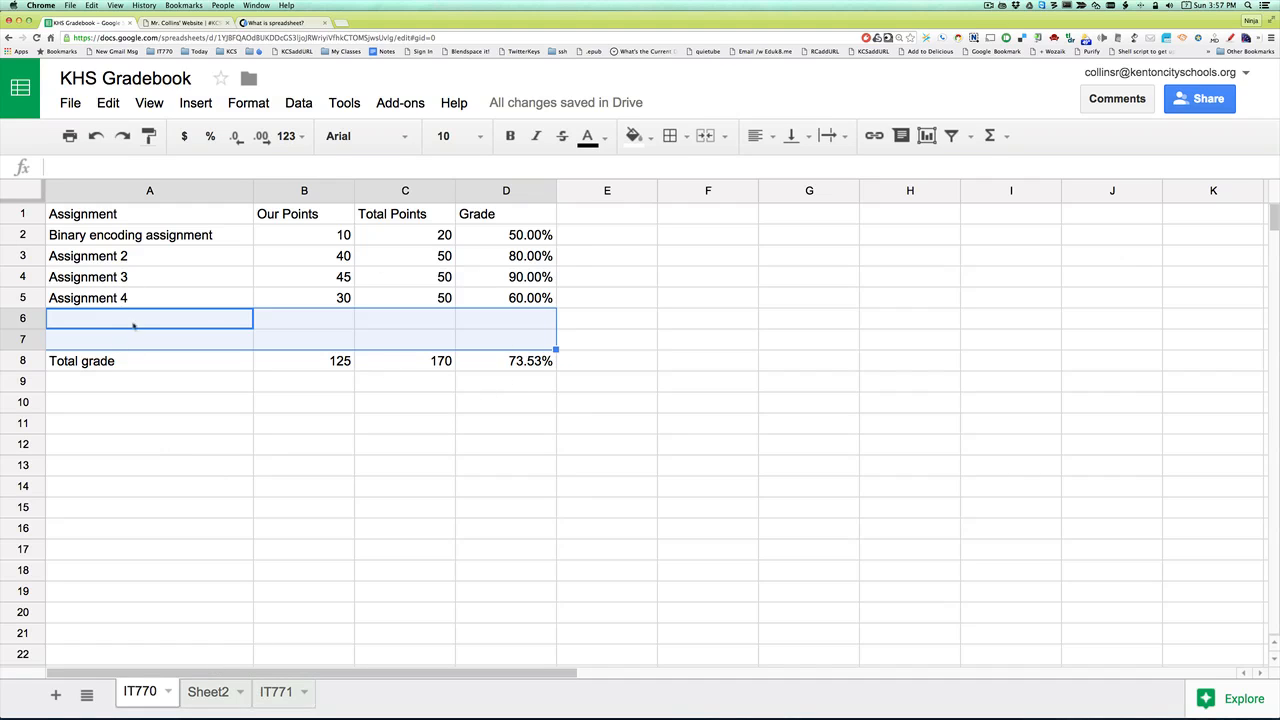
# Duplicate the IT770 sheet and rename the copy English.
pyautogui.click(169, 694)
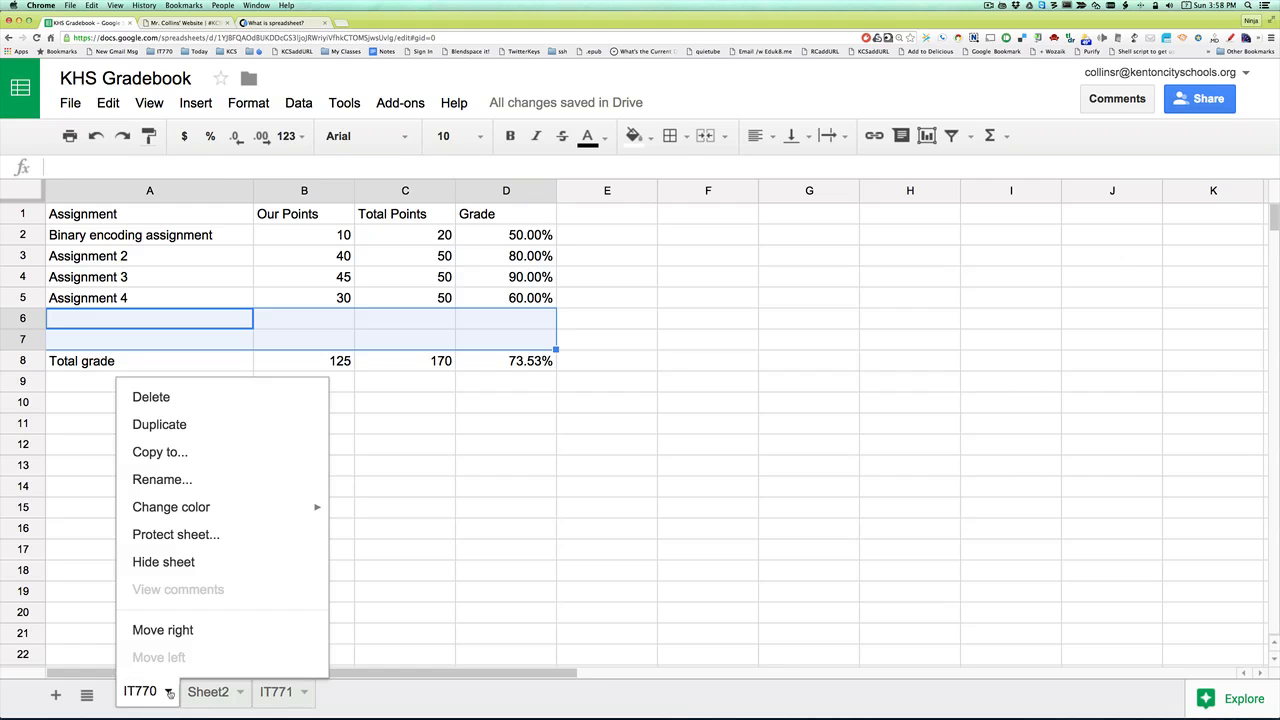
pyautogui.click(153, 425)
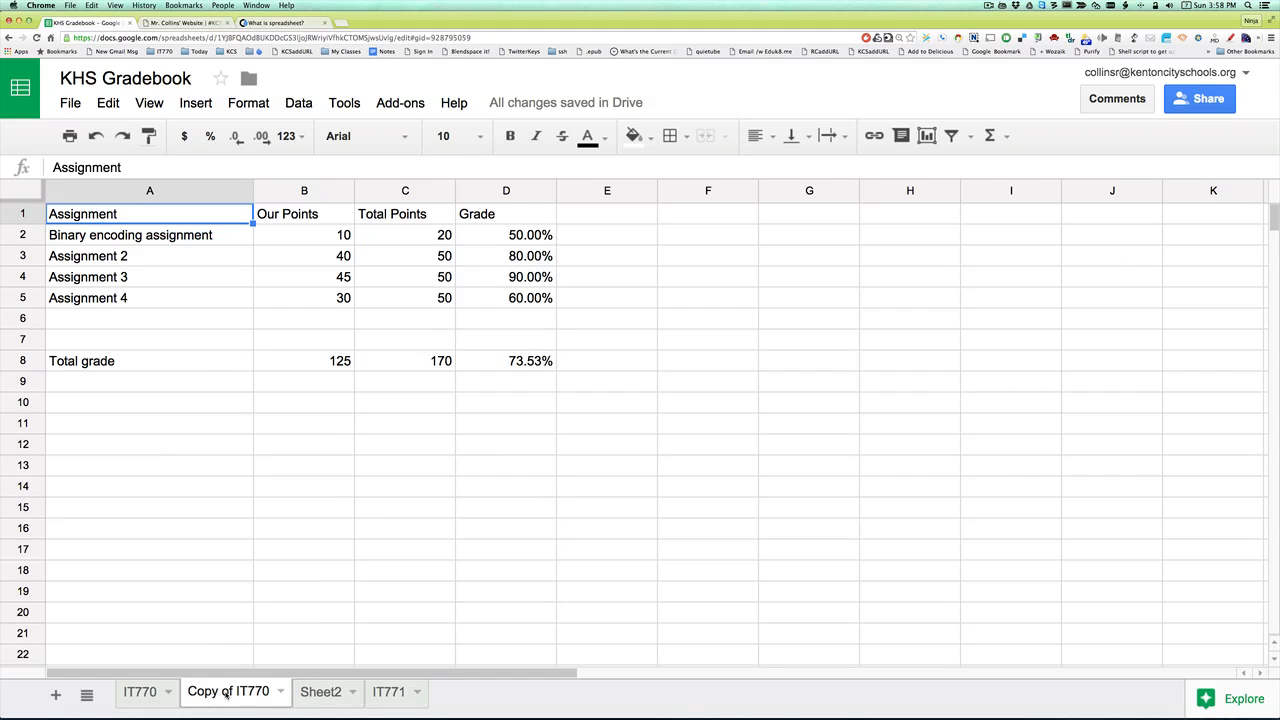
pyautogui.doubleClick(226, 694)
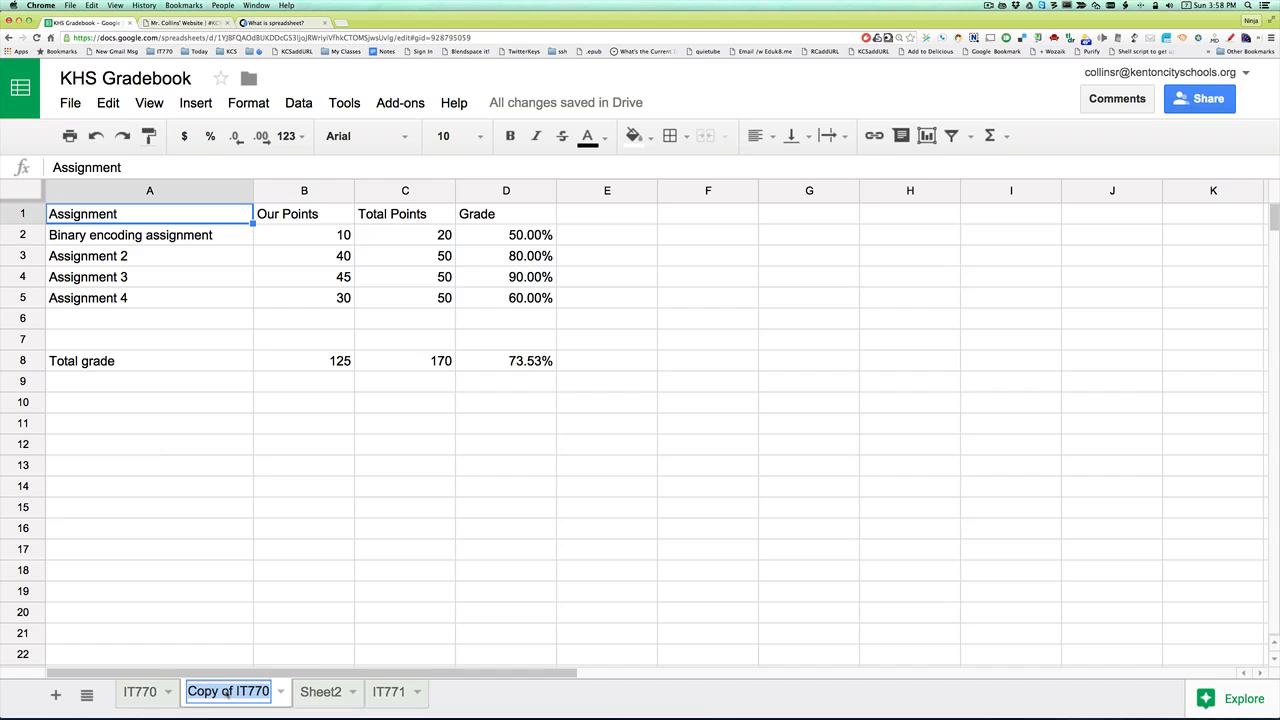
pyautogui.write('English')
pyautogui.press('Return')
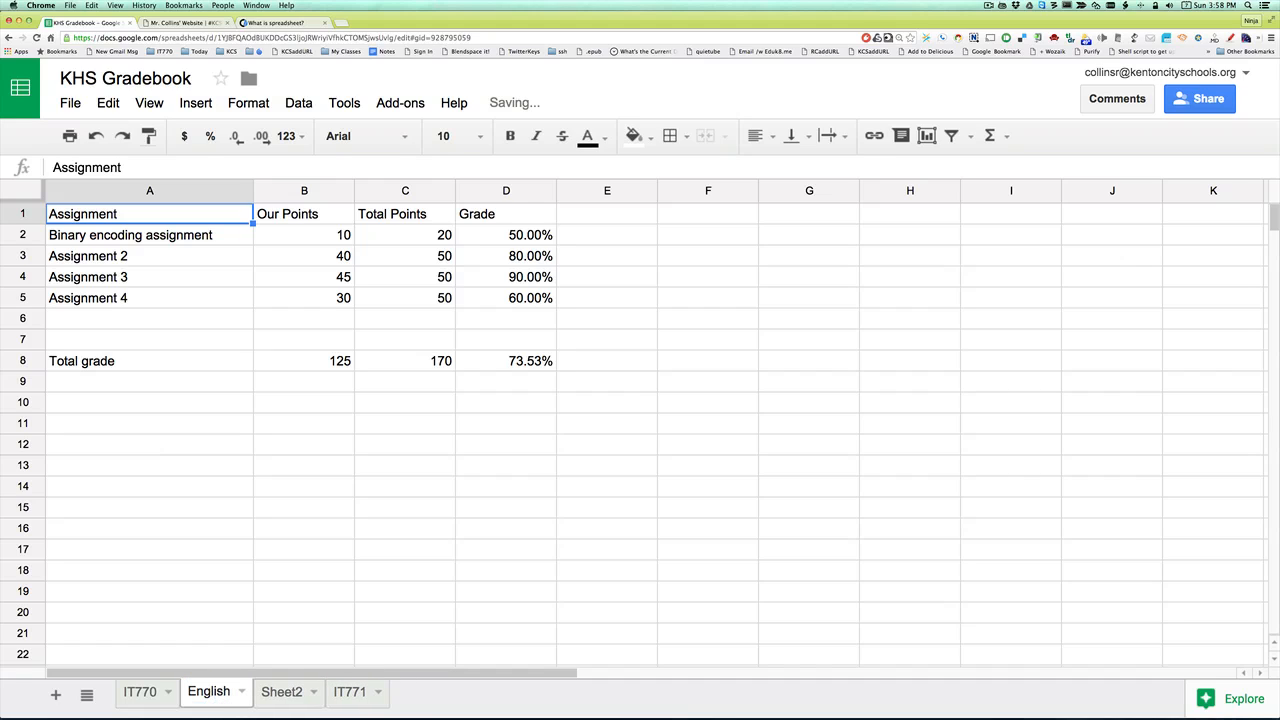
# Clear the assignment names and points in A2:C7 of the English sheet, keeping the grade formulas.
pyautogui.moveTo(110, 244); pyautogui.dragTo(414, 340)
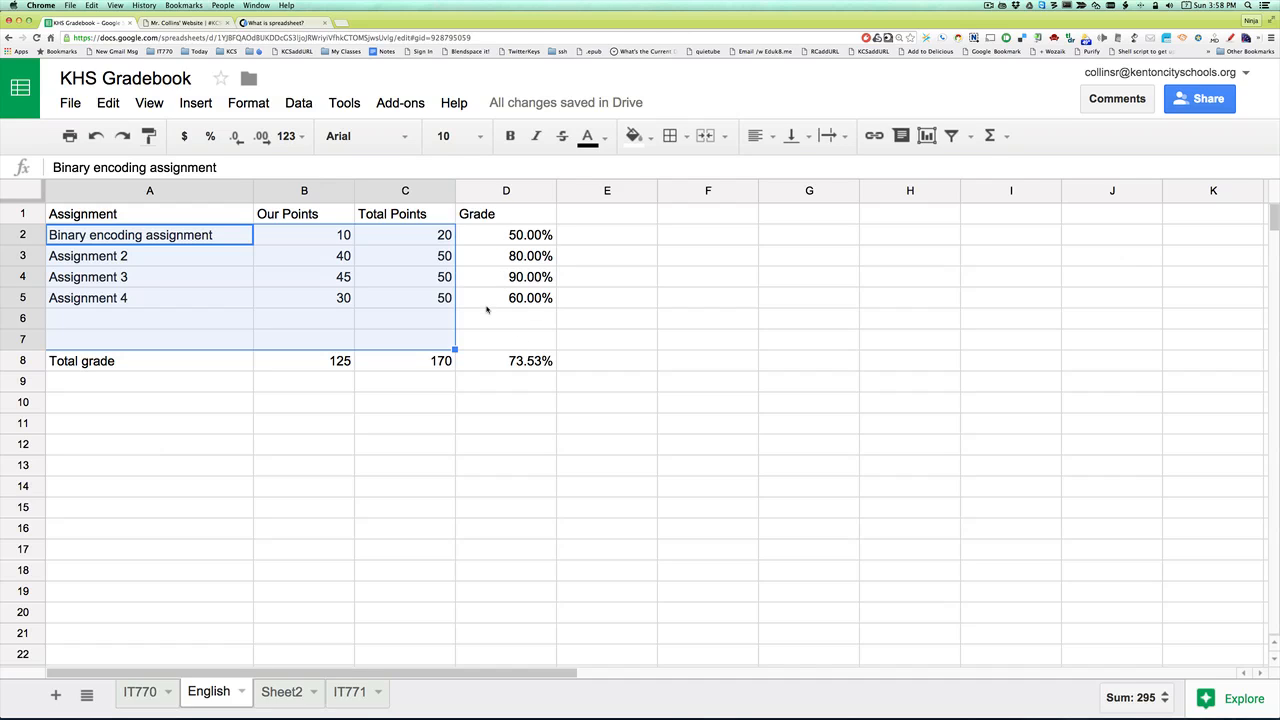
pyautogui.press('Delete')
# Add Paper 1 in row 2 of the English sheet with 80 Our Points and 100 Total Points.
pyautogui.click(85, 238)
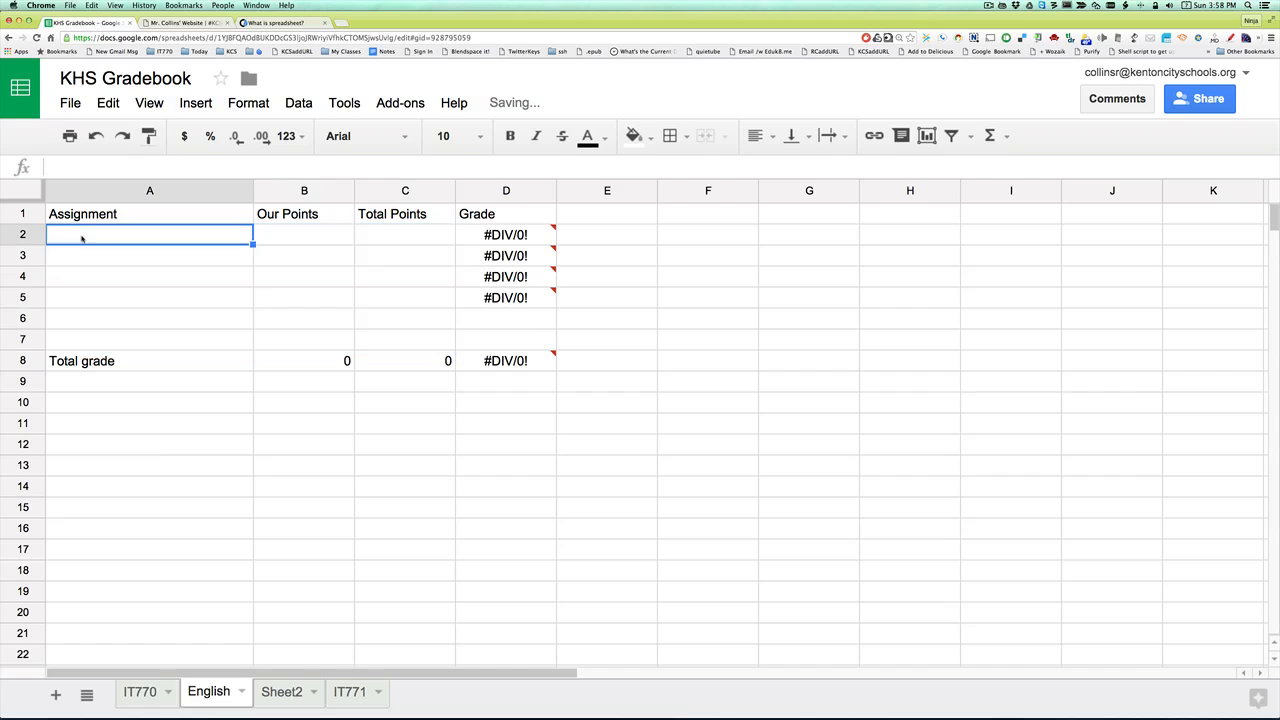
pyautogui.write('Paper 1')
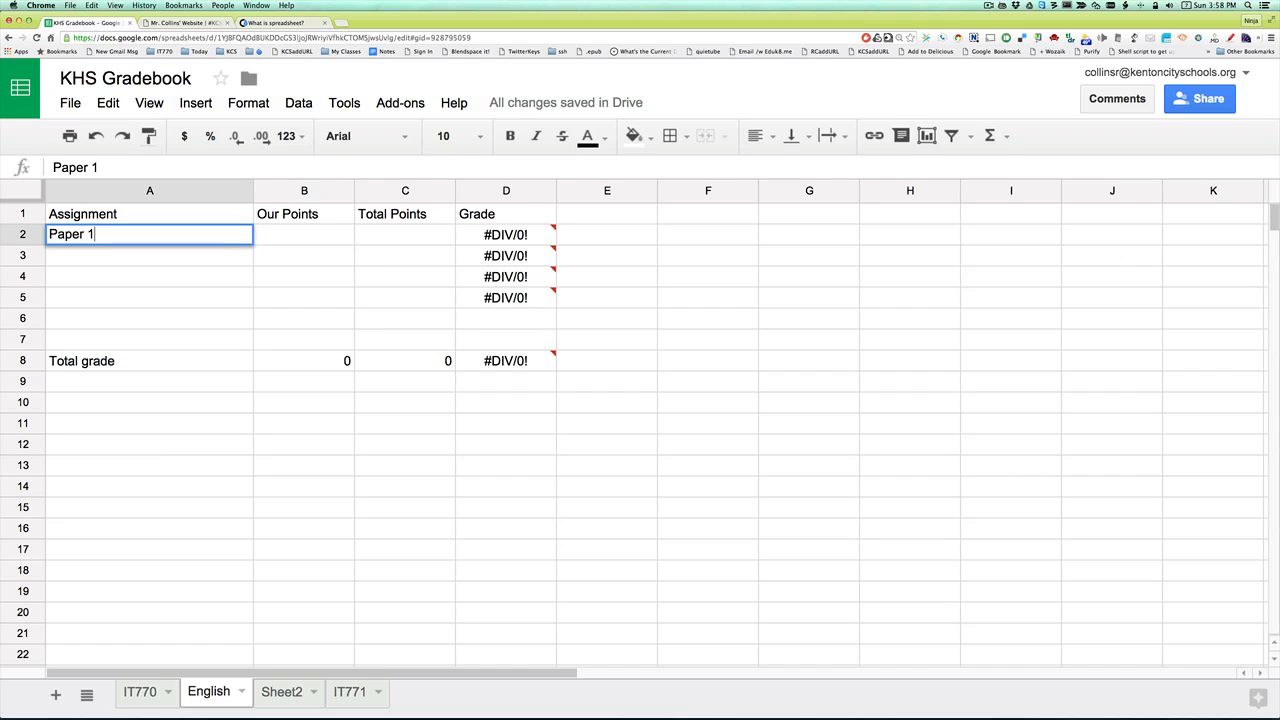
pyautogui.press('Tab')
pyautogui.press('Tab')
pyautogui.write('100')
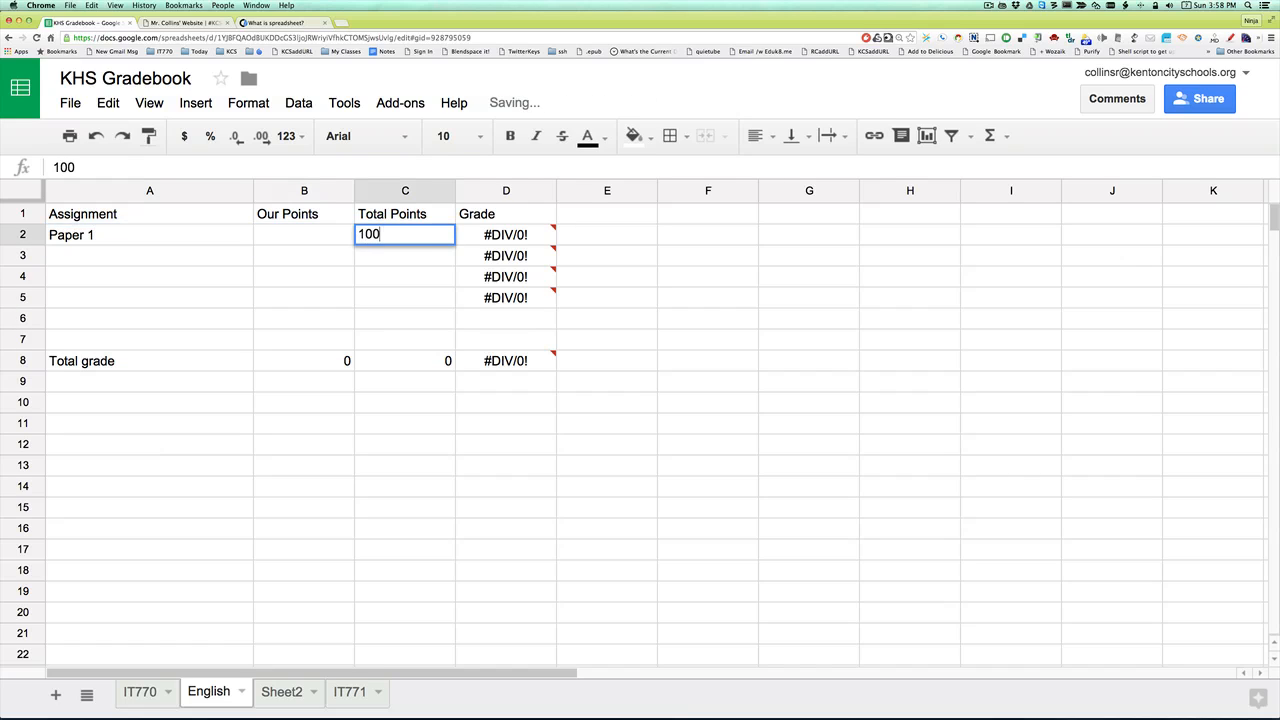
pyautogui.press('Left')
pyautogui.write('80')
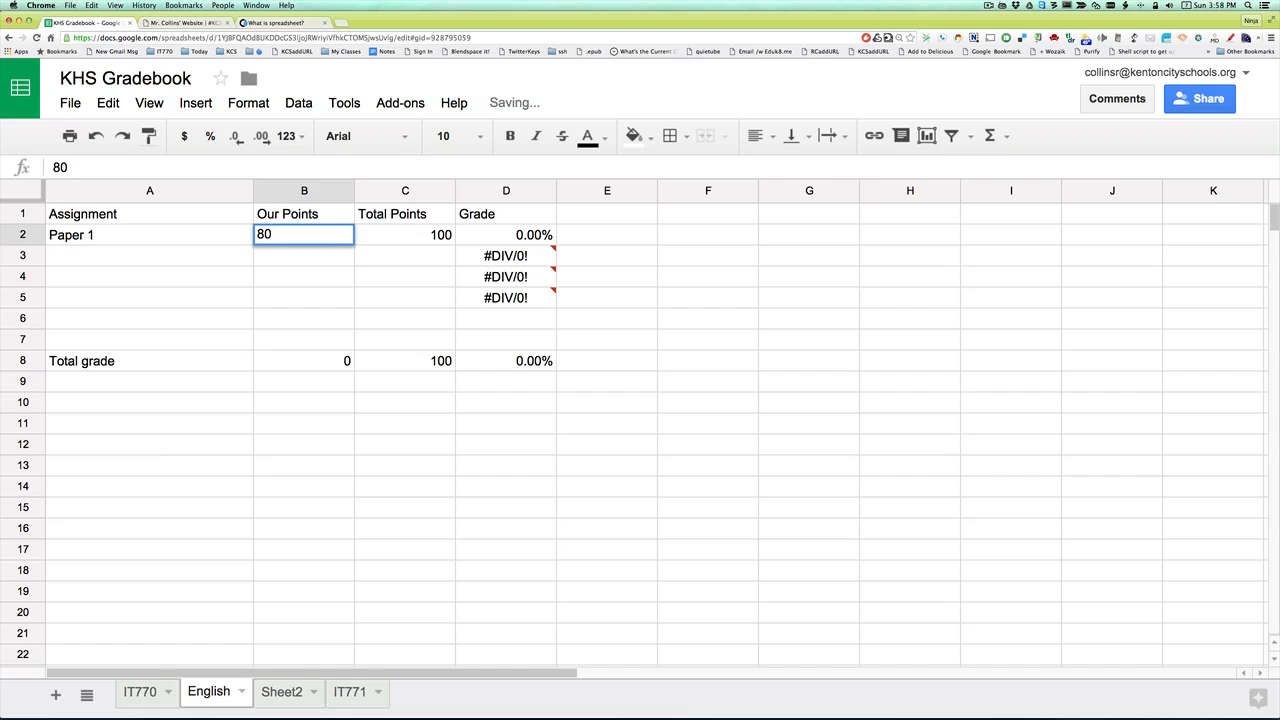
pyautogui.press('Return')
# Add Paper 2 in row 3 of the English sheet with 100 Total Points.
pyautogui.write('Paper 2')
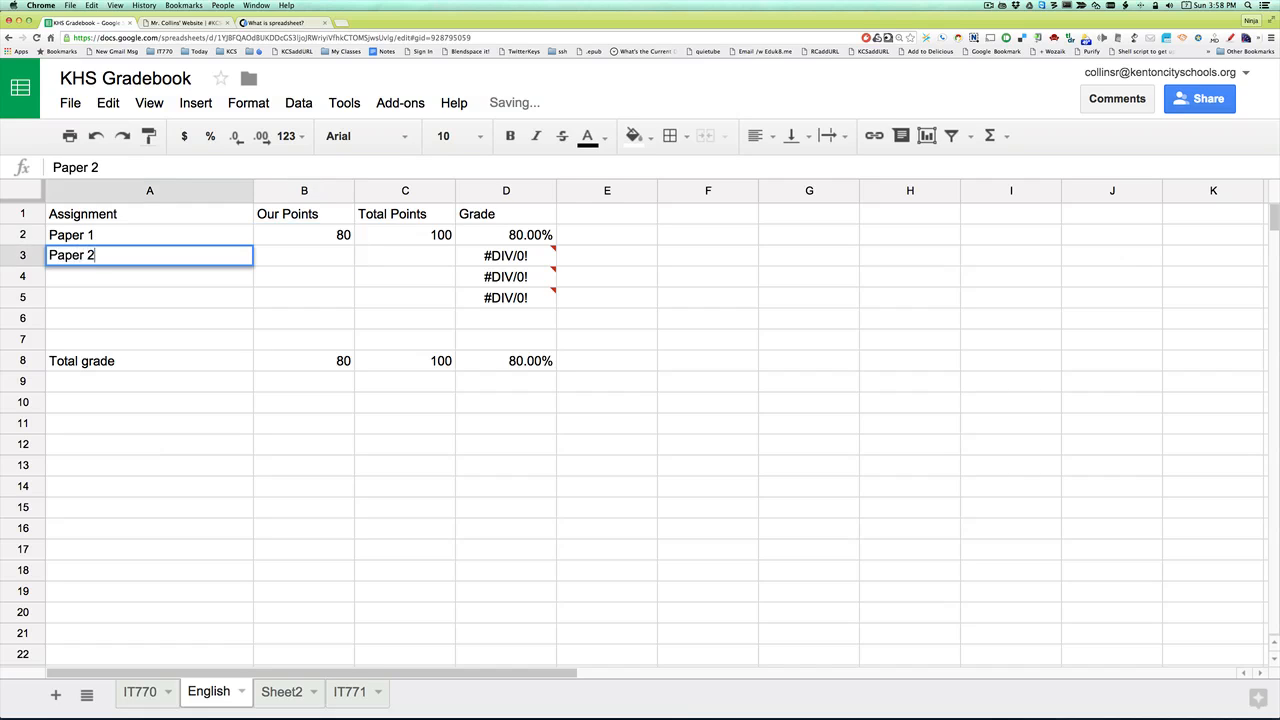
pyautogui.press('Tab')
pyautogui.press('Tab')
pyautogui.write('1')
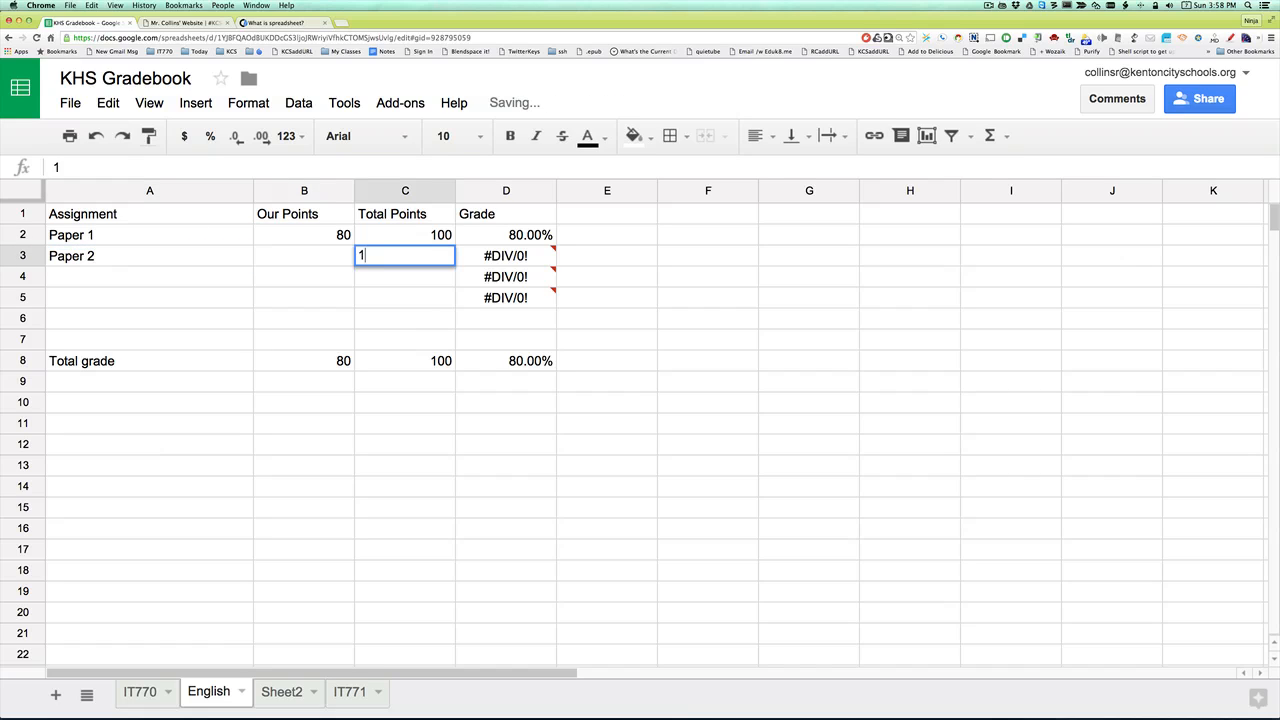
pyautogui.write('00')
pyautogui.press('Return')
pyautogui.press('Left')
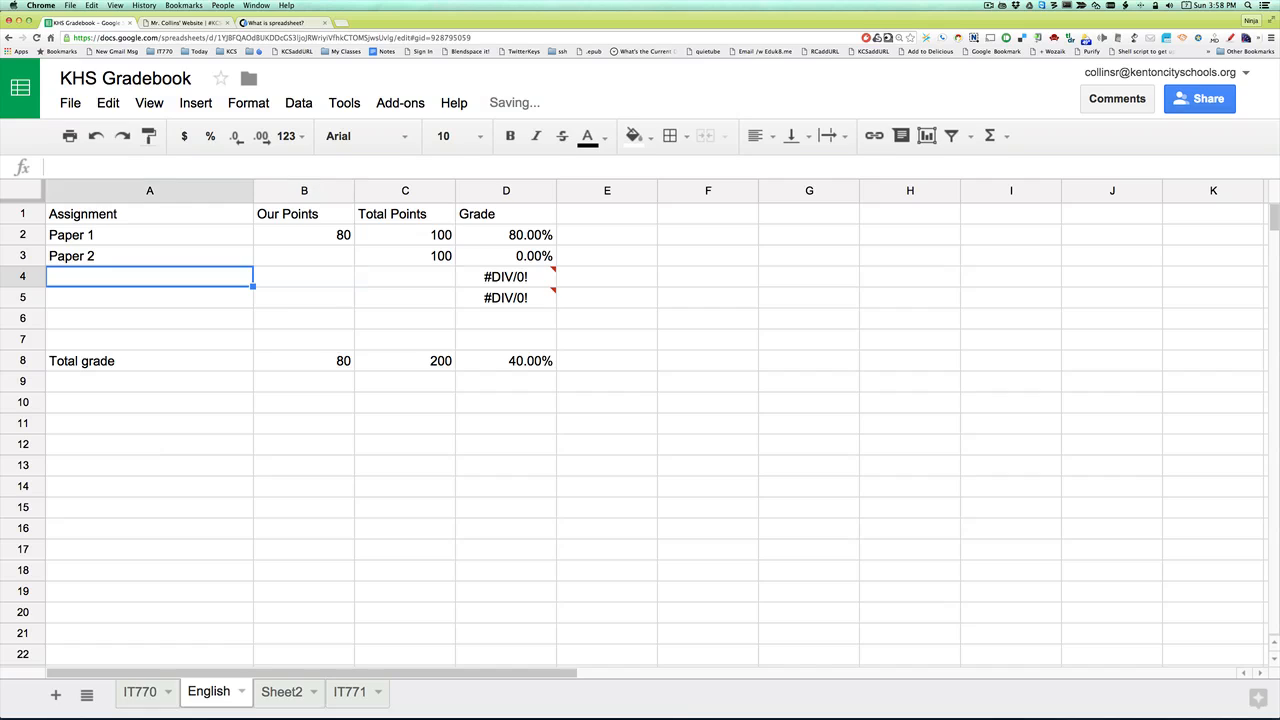